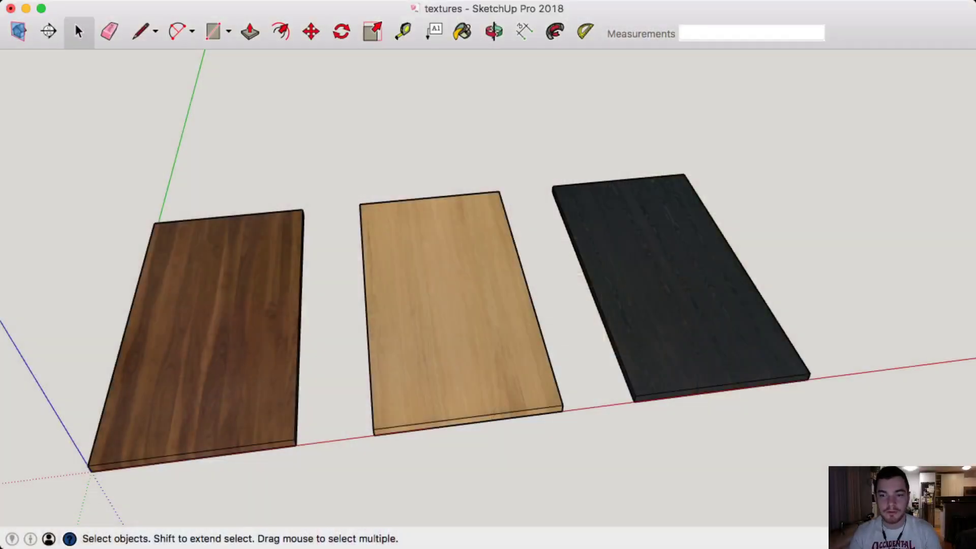
Examine the wood grain on the faces and edges of the three finished boards: brown, light and black.
key("o")
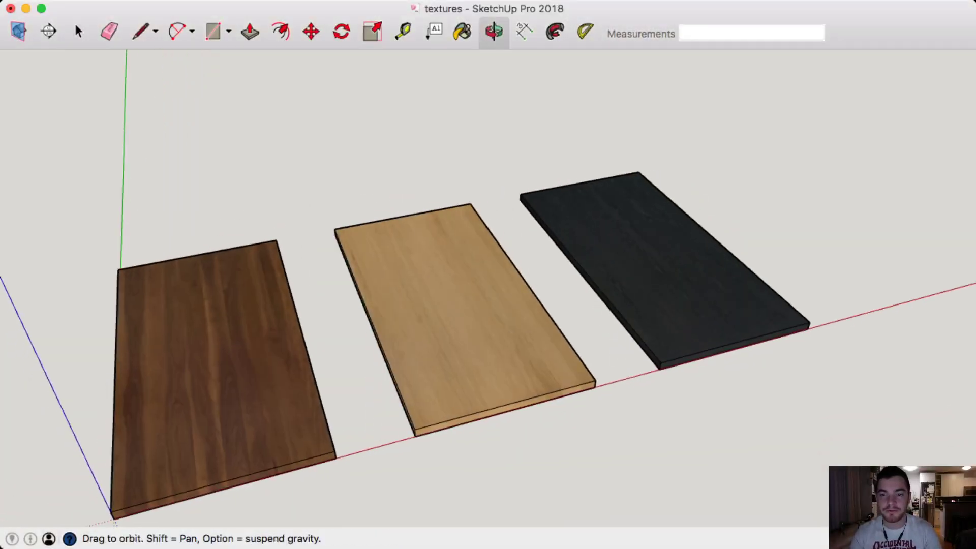
middle_click_drag(488, 288, 310, 285)
scroll(623, 427, "up", 3)
key("h")
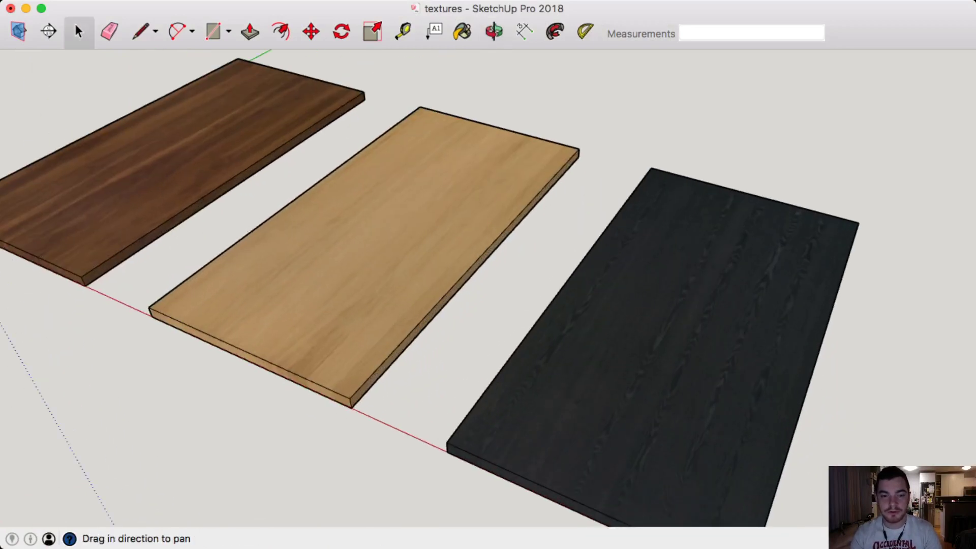
middle_click_drag(660, 485, 630, 433, "shift")
scroll(630, 433, "up", 2)
scroll(631, 433, "down", 3)
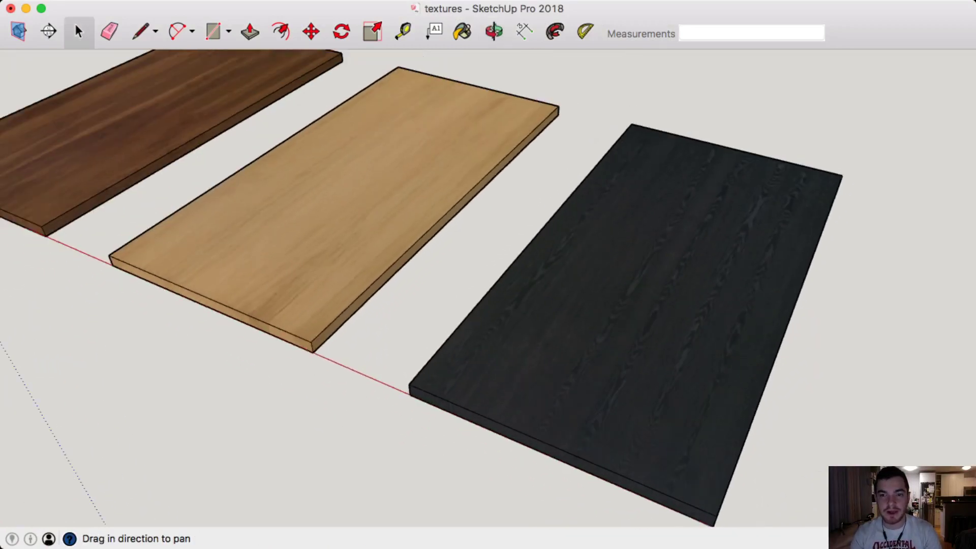
middle_click_drag(262, 277, 463, 328, "shift")
scroll(463, 329, "up", 3)
scroll(640, 343, "up", 2)
scroll(625, 342, "down", 5)
middle_click_drag(336, 228, 455, 322, "shift")
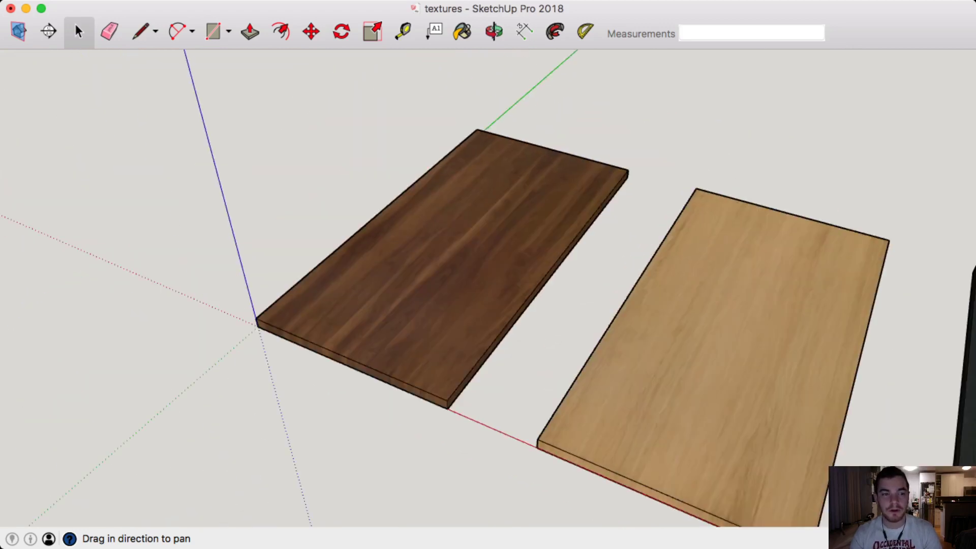
scroll(455, 321, "up", 3)
scroll(487, 320, "down", 3)
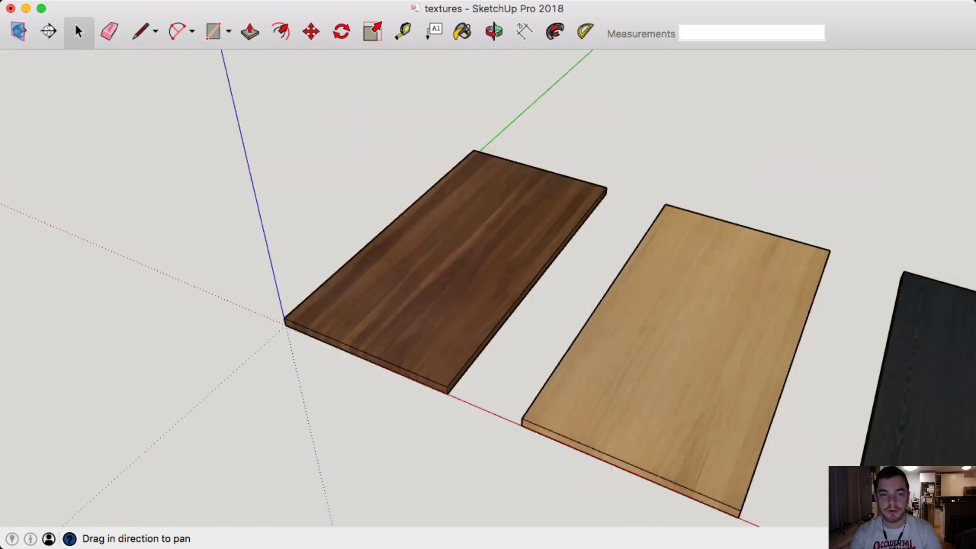
middle_click_drag(700, 492, 213, 175, "shift")
scroll(574, 357, "up", 5)
scroll(542, 340, "down", 5)
scroll(757, 382, "up", 3)
middle_click_drag(756, 382, 814, 464, "shift")
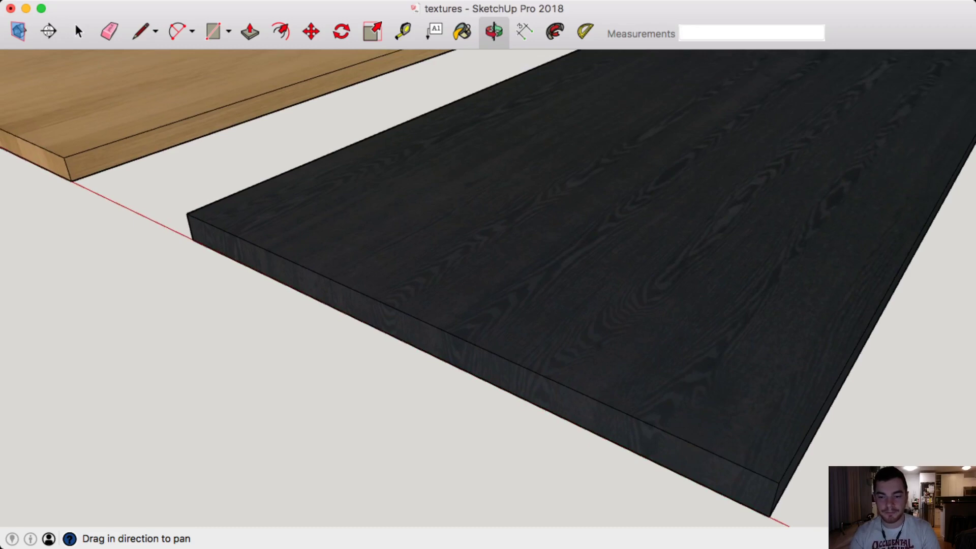
Switch to the blank Untitled model and draw a 30" by 60" rectangle on the ground, starting at the origin.
key("super+Tab")
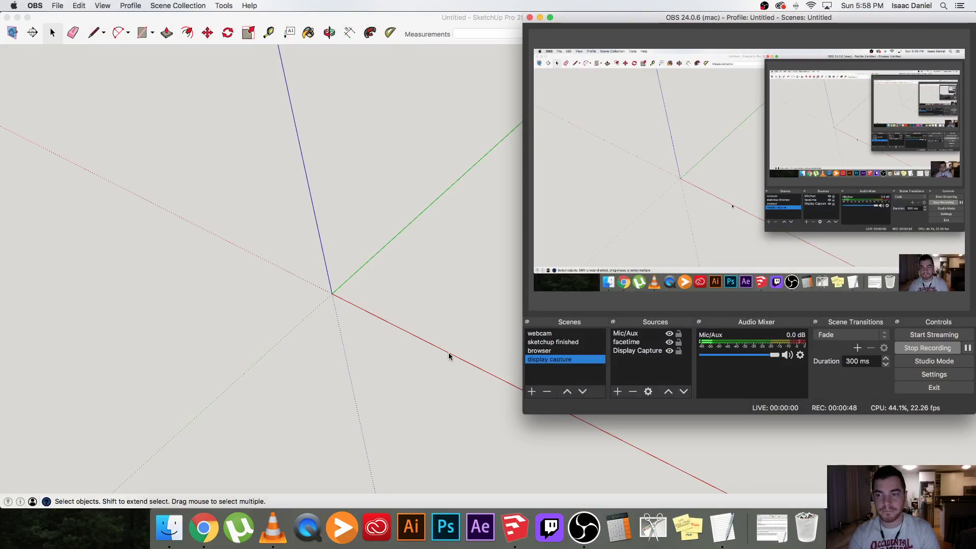
left_click(455, 358)
key("r")
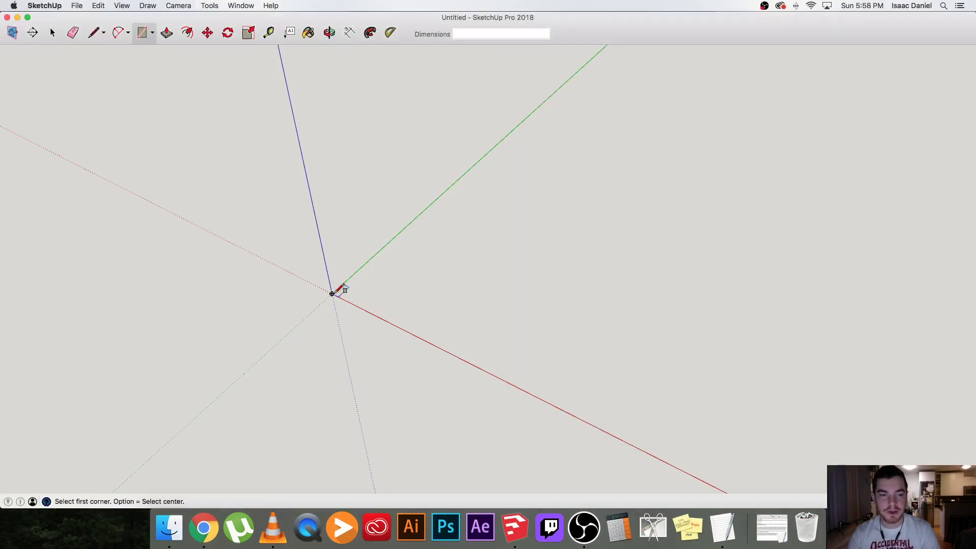
left_click(332, 294)
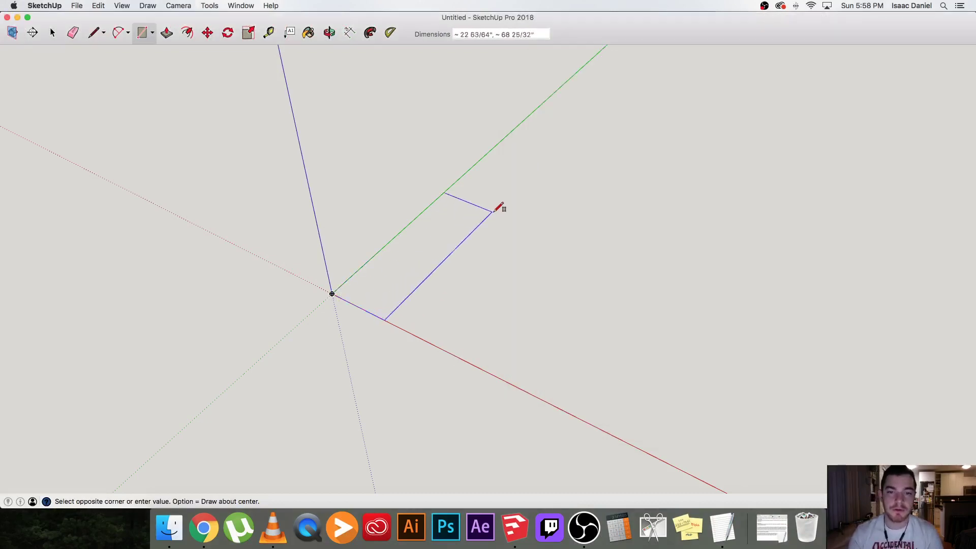
left_click(585, 185)
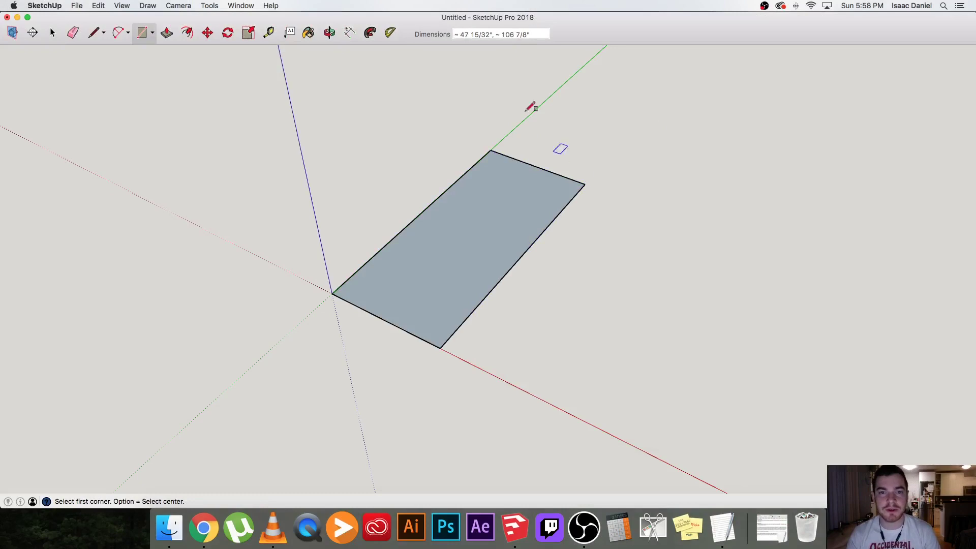
left_click(488, 35)
left_click_drag(490, 34, 438, 42)
type("30\", ")
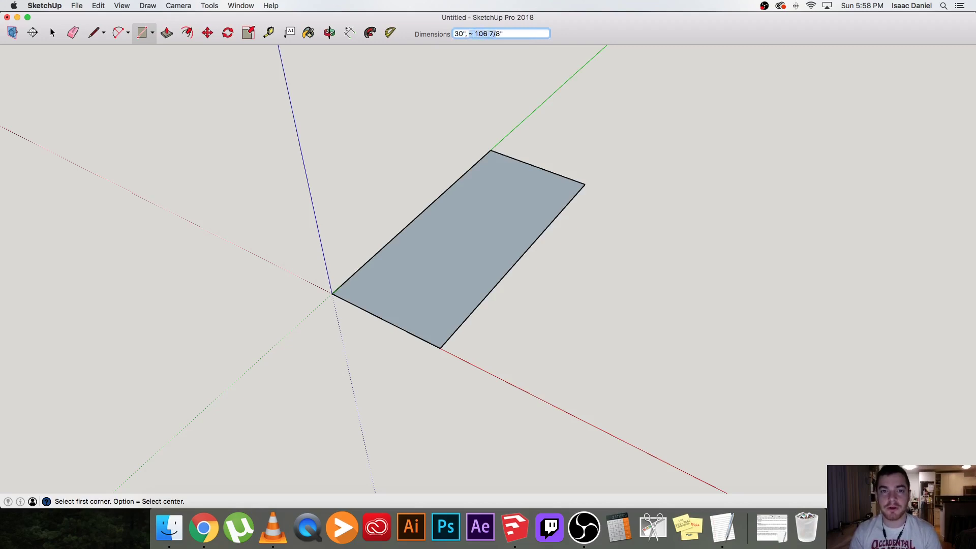
type("60")
key("Return")
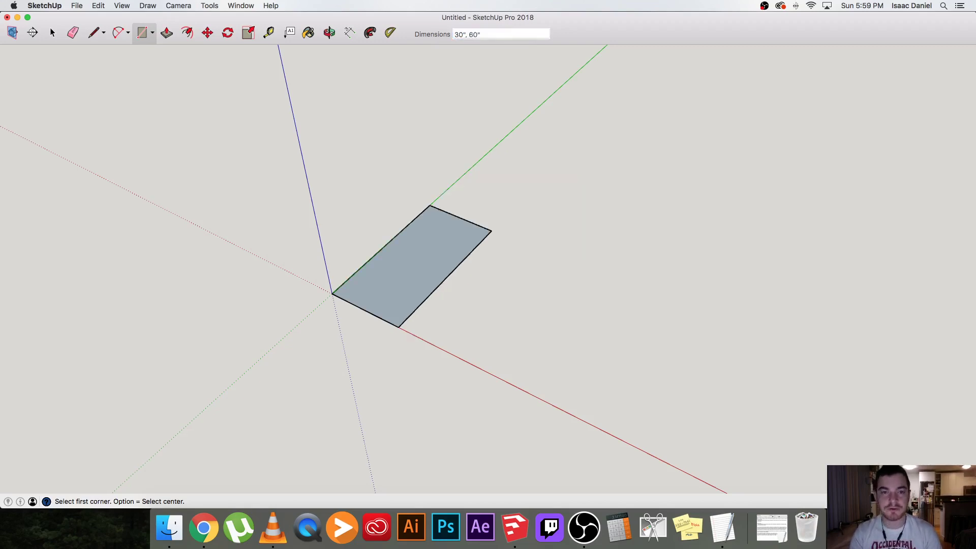
Push/Pull the rectangle upward into a slab 1.5" thick.
key("space")
key("h")
left_click_drag(353, 243, 389, 255)
middle_click_drag(447, 285, 441, 254, "shift")
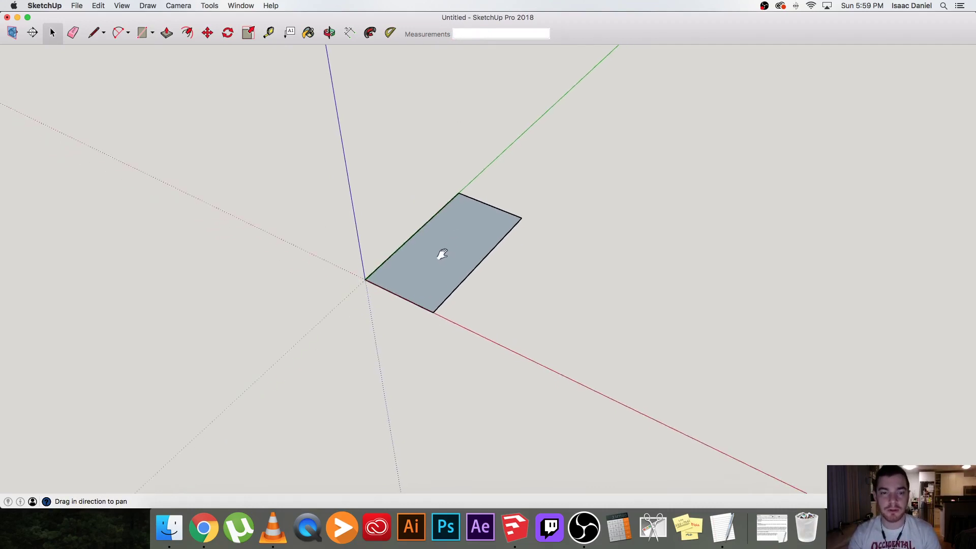
scroll(441, 264, "up", 6)
left_click(410, 275)
scroll(371, 299, "up", 4)
key("p")
left_click(389, 328)
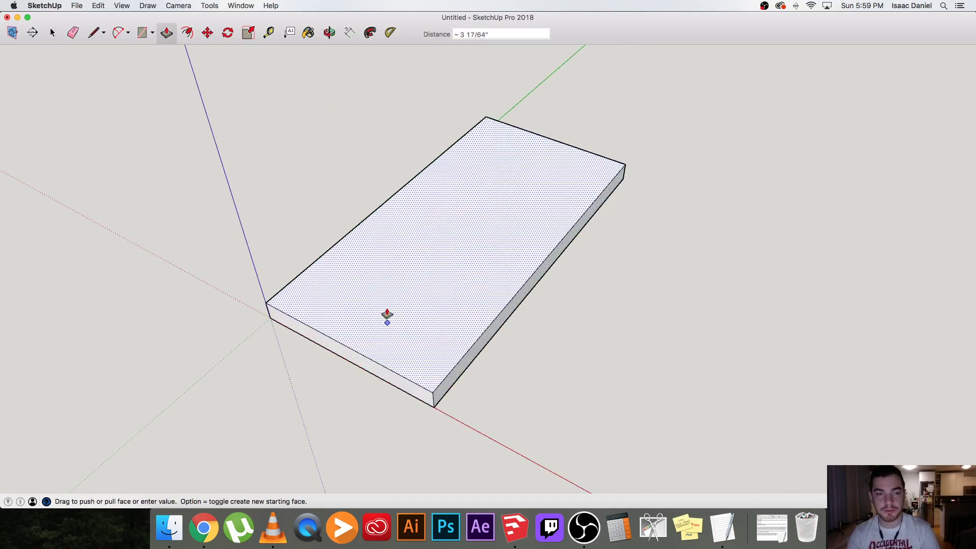
left_click(390, 315)
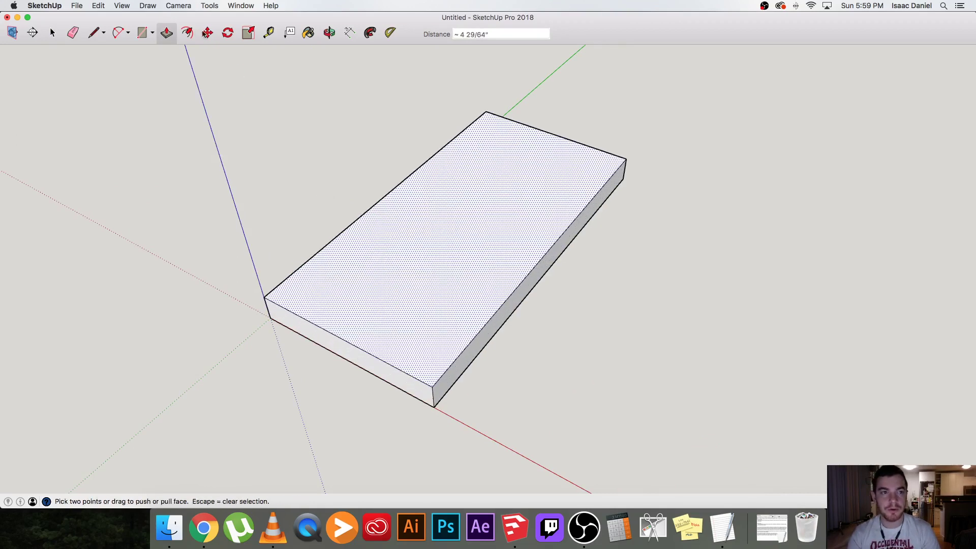
left_click_drag(487, 35, 446, 36)
type("1.5")
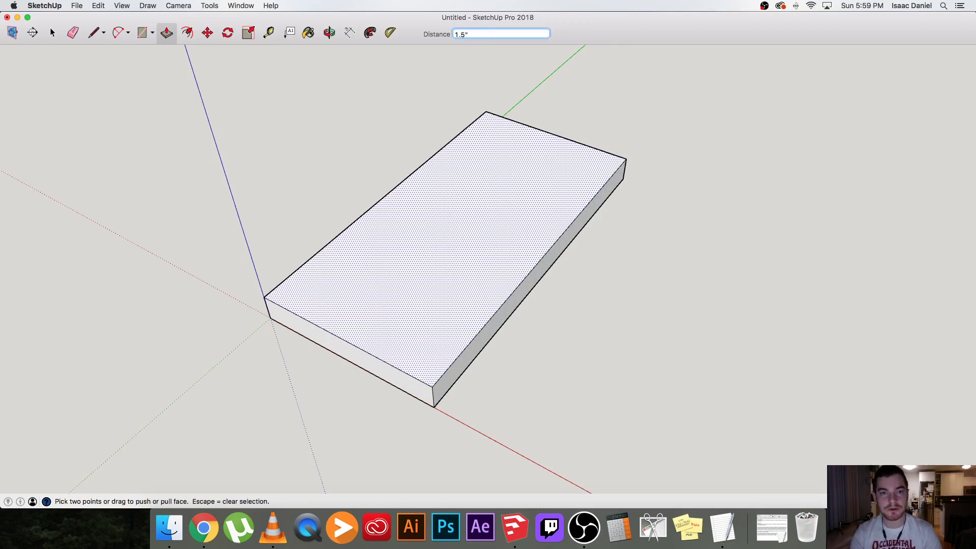
key("Return")
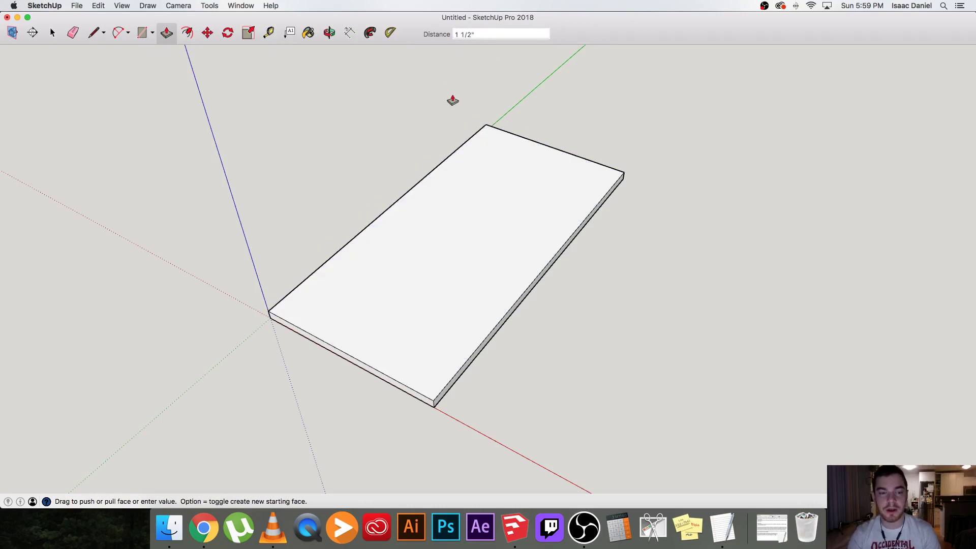
Select all of the slab's connected geometry and make it a group.
key("space")
middle_click_drag(425, 318, 380, 302, "shift")
triple_click(381, 315)
right_click(381, 313)
left_click(355, 314)
right_click(355, 313)
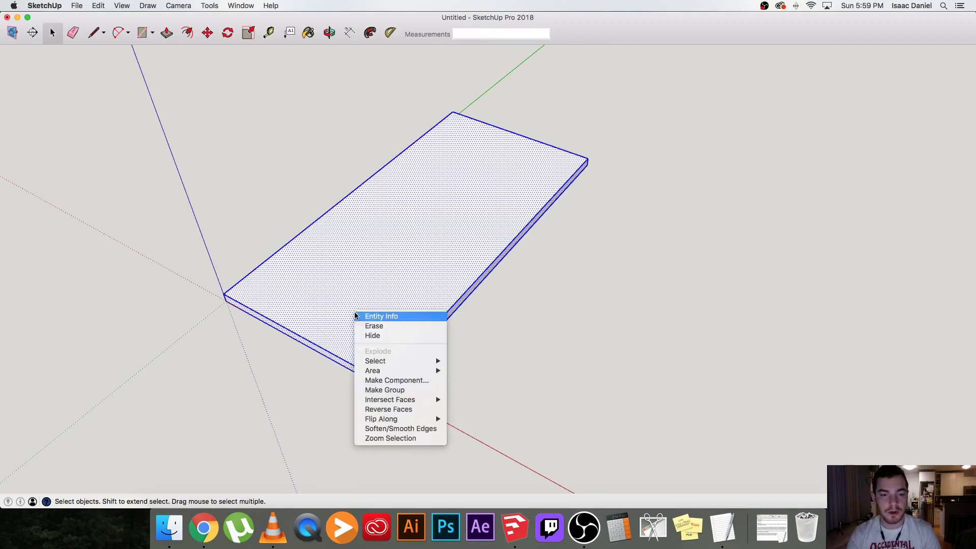
left_click(401, 390)
left_click(309, 361)
Draw a rectangle covering the grouped slab's top face, from one corner to the diagonally opposite one.
key("r")
left_click(223, 294)
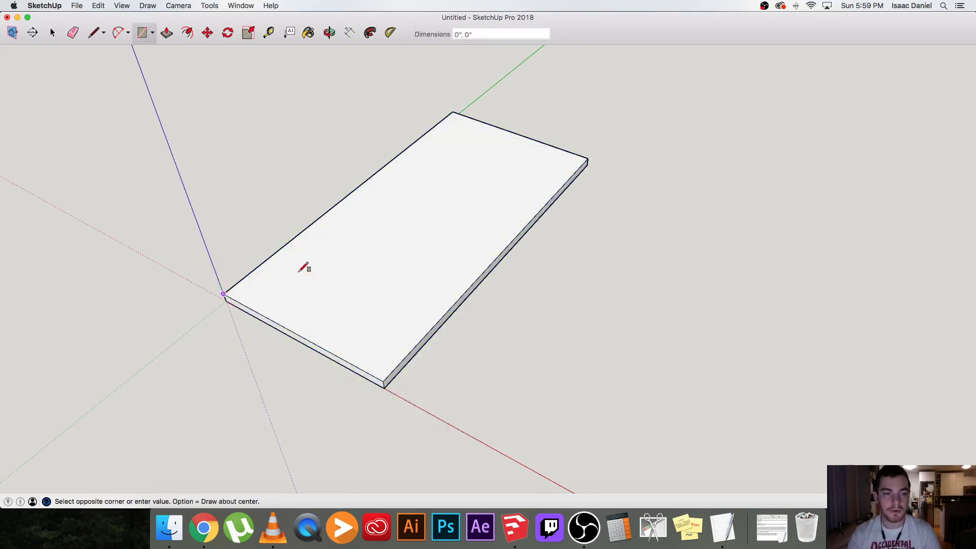
left_click(593, 156)
key("space")
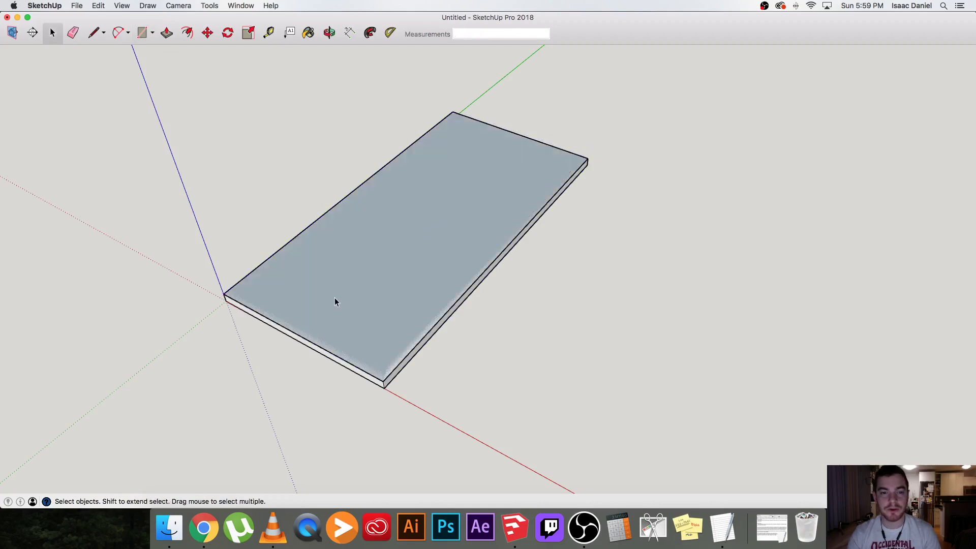
Move the new rectangle with its edges about 10 3/4" straight up the blue axis, above the slab.
double_click(333, 298)
key("m")
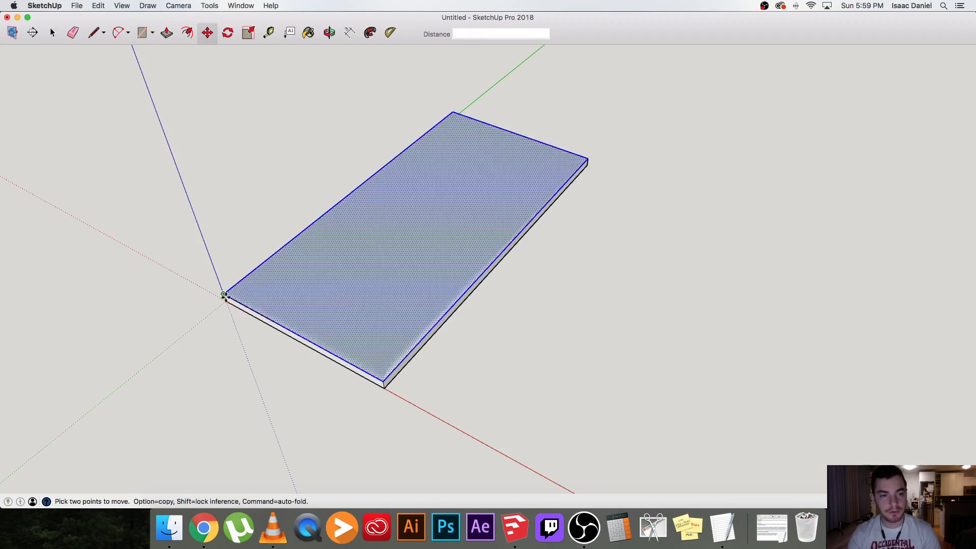
left_click(223, 293)
left_click(204, 240)
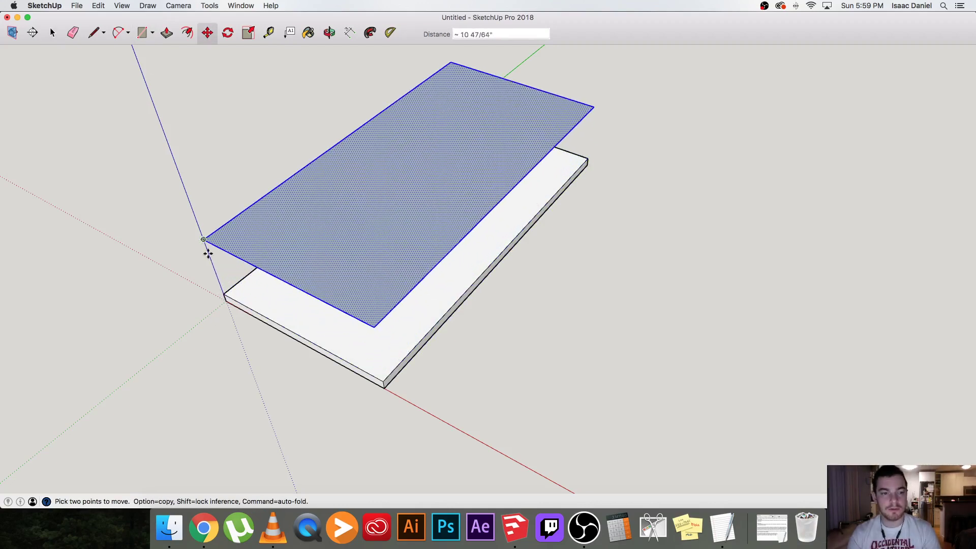
key("space")
left_click(222, 306)
Import the Walnut image from the wood species folder as a texture, and apply it from the raised rectangle's origin-side corner across its full width.
middle_click_drag(212, 286, 239, 312, "shift")
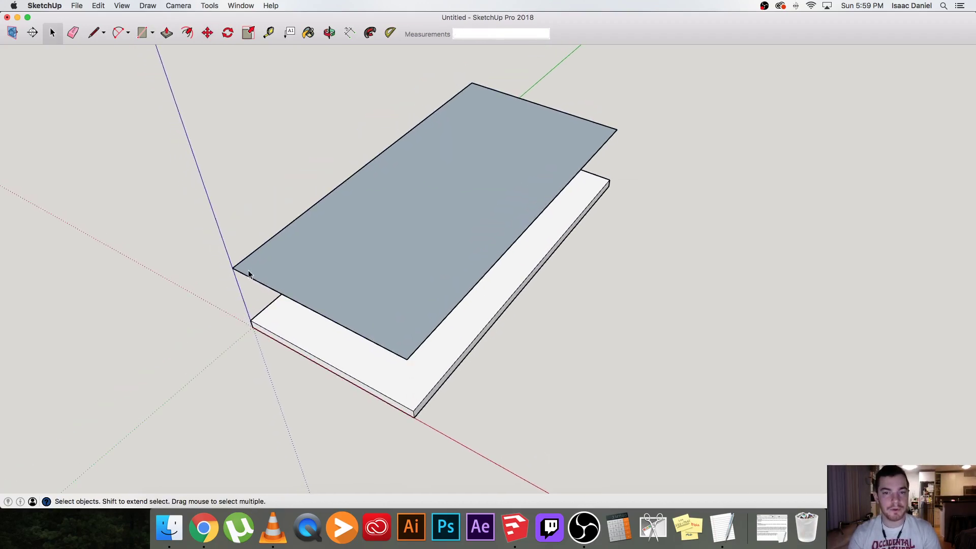
left_click_drag(213, 258, 220, 255)
middle_click_drag(220, 255, 231, 289, "shift")
left_click(85, 6)
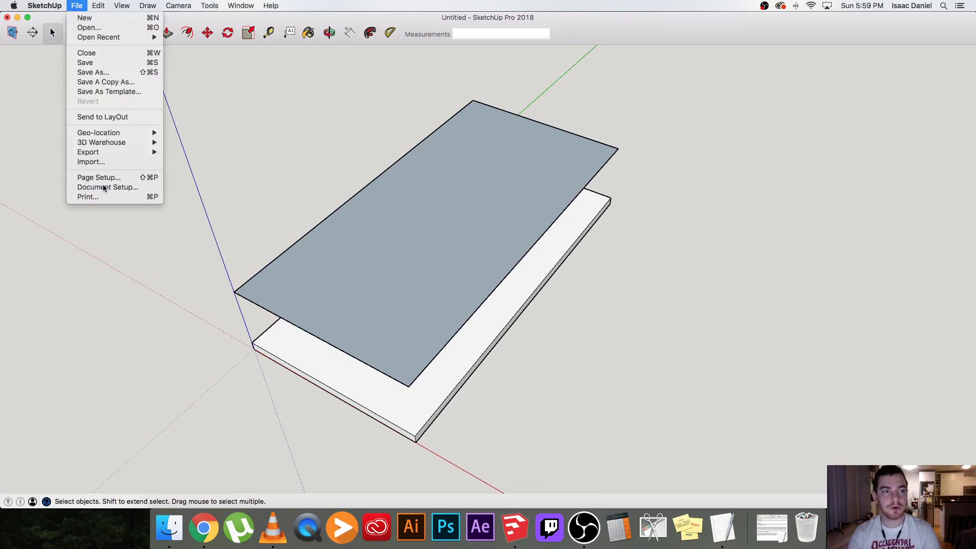
left_click(104, 163)
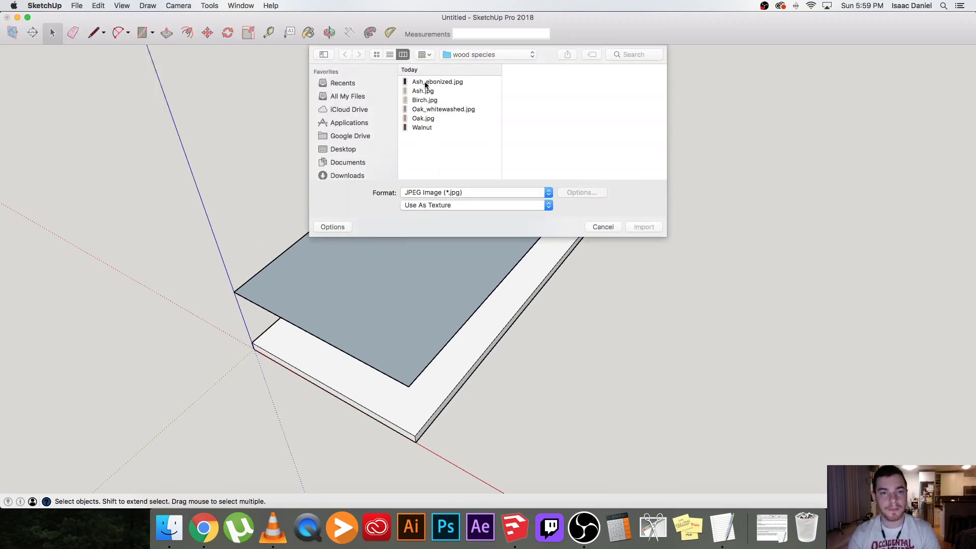
left_click(418, 128)
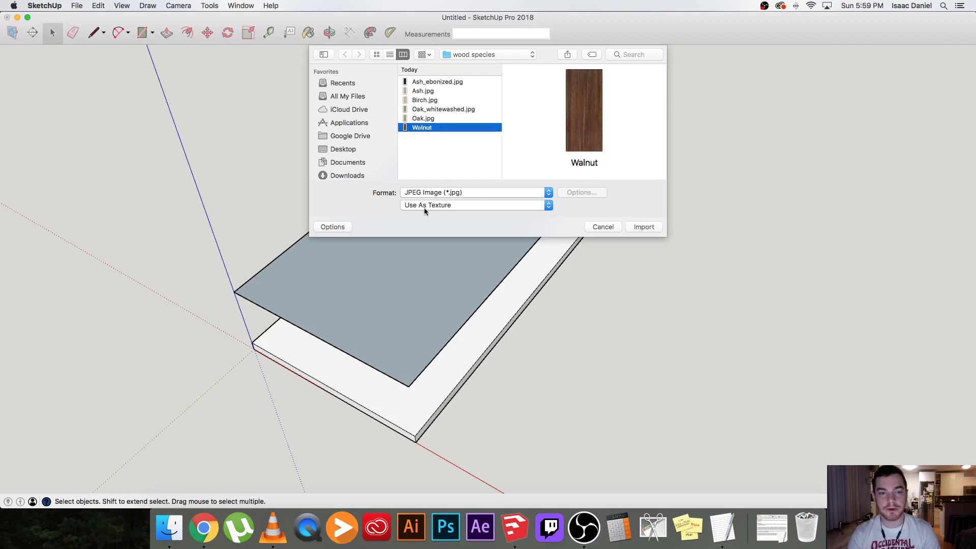
left_click(468, 205)
left_click(467, 207)
left_click(647, 226)
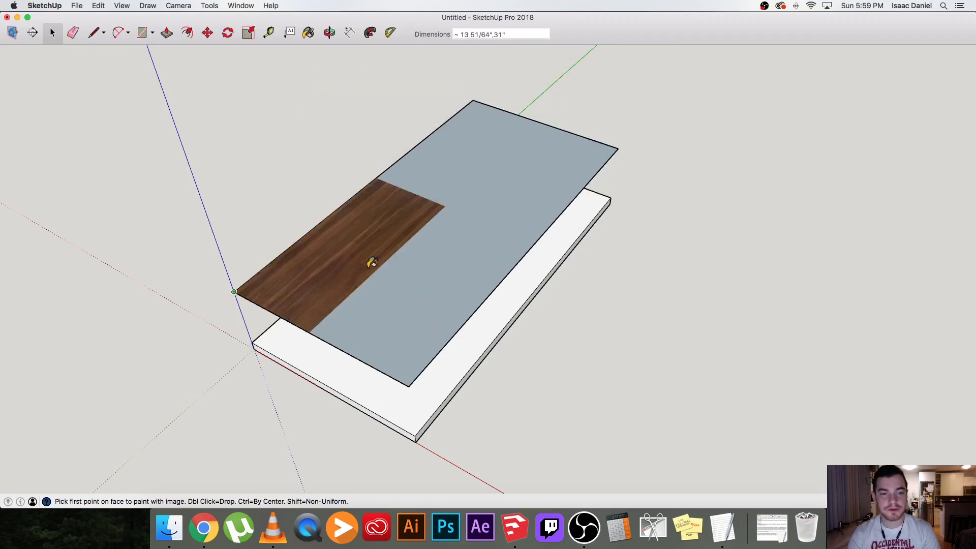
left_click(235, 290)
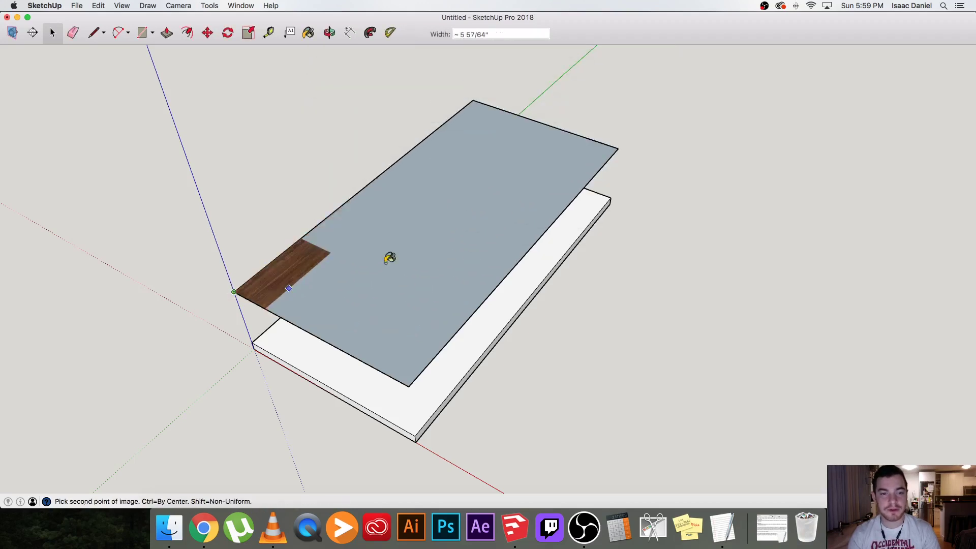
left_click(554, 220)
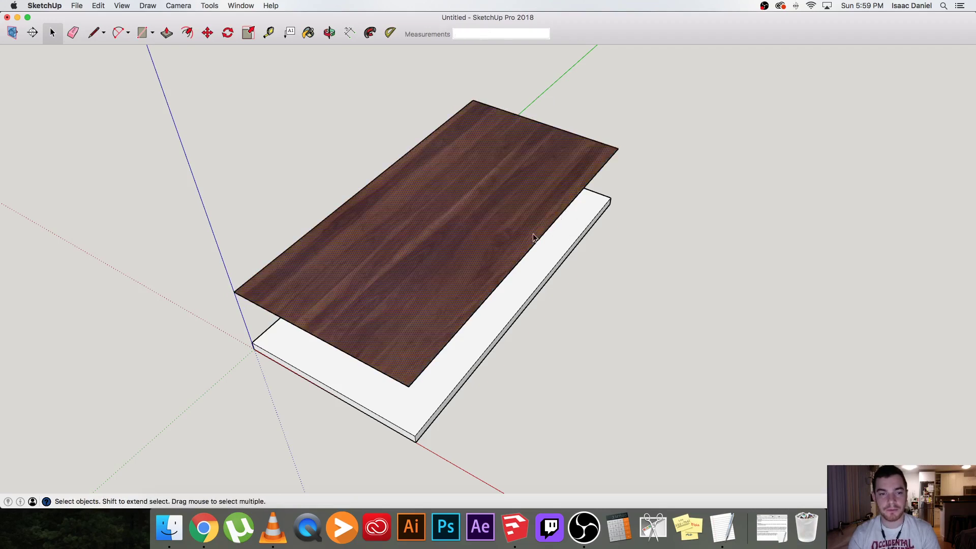
Set the walnut texture on the raised rectangle to Projected and check its grain up close.
left_click(435, 262)
right_click(370, 283)
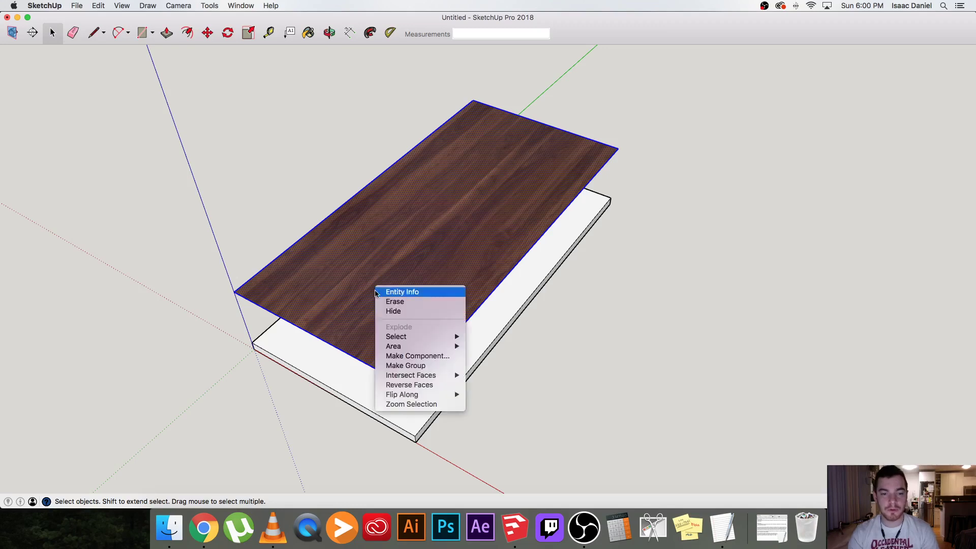
left_click(371, 330)
right_click(372, 333)
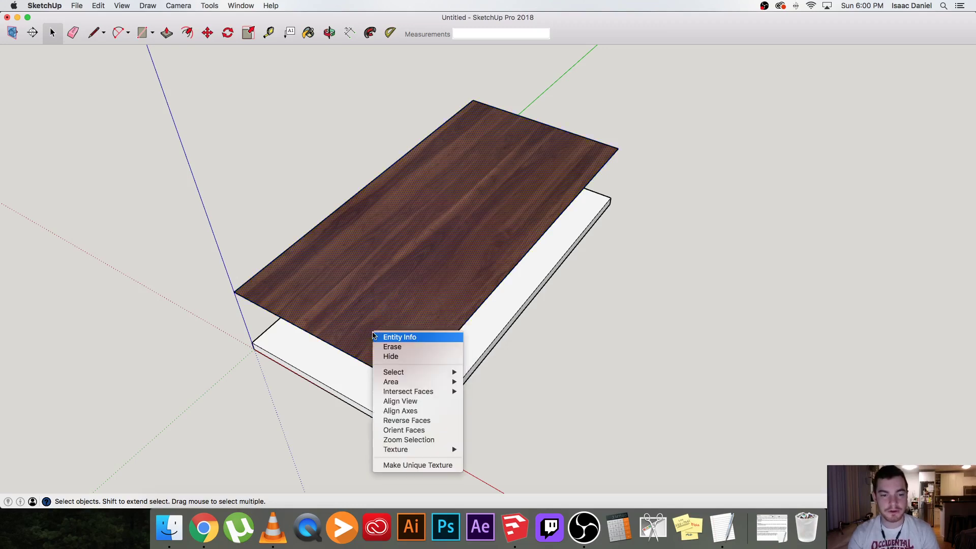
mouse_move(417, 454)
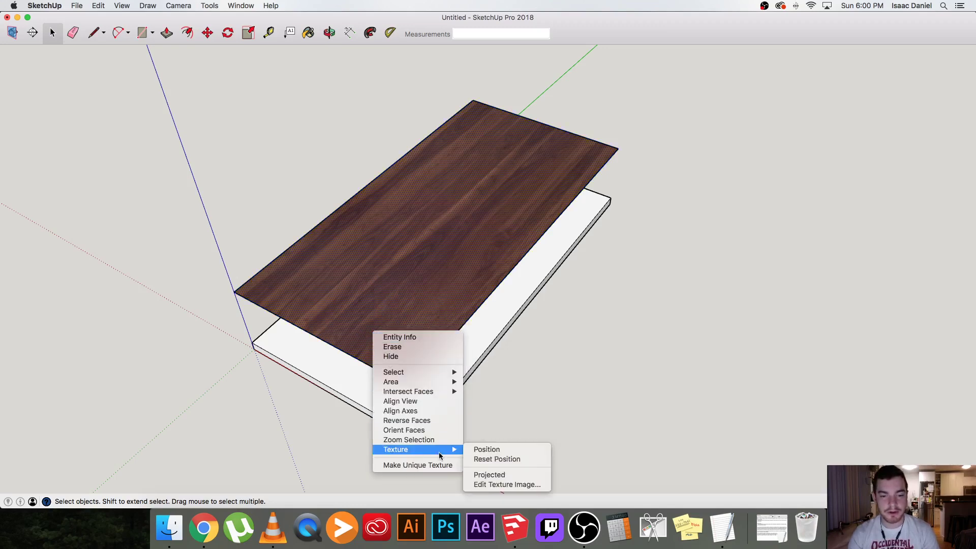
left_click(492, 476)
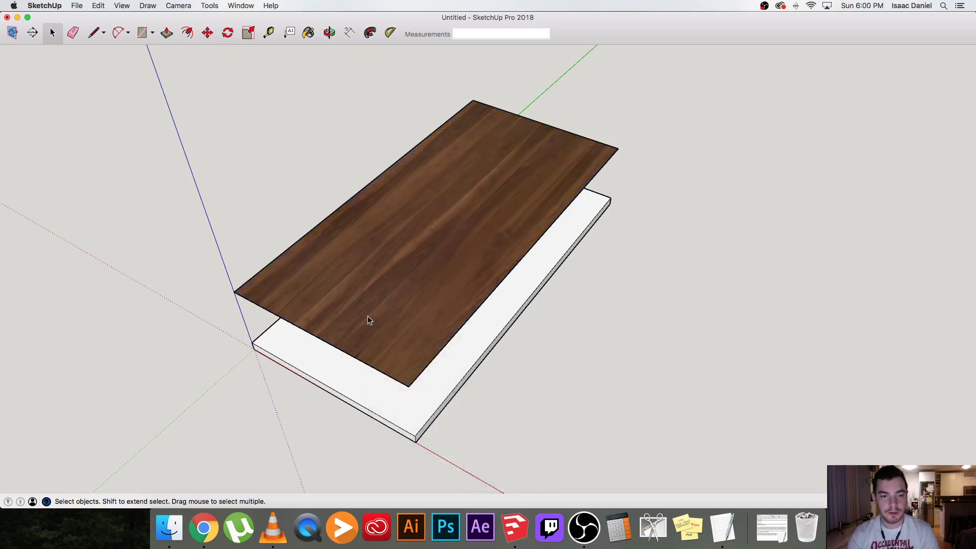
scroll(310, 308, "up", 3)
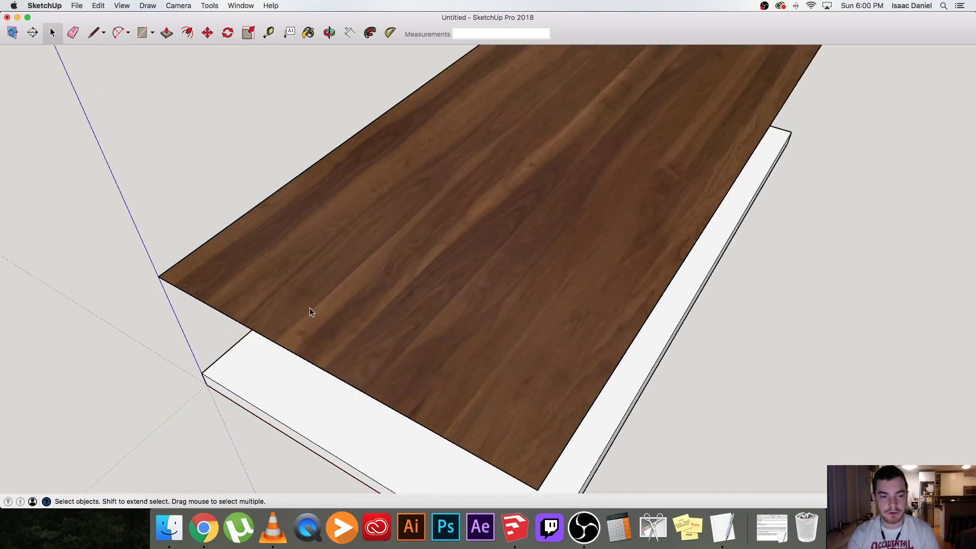
scroll(310, 311, "down", 4)
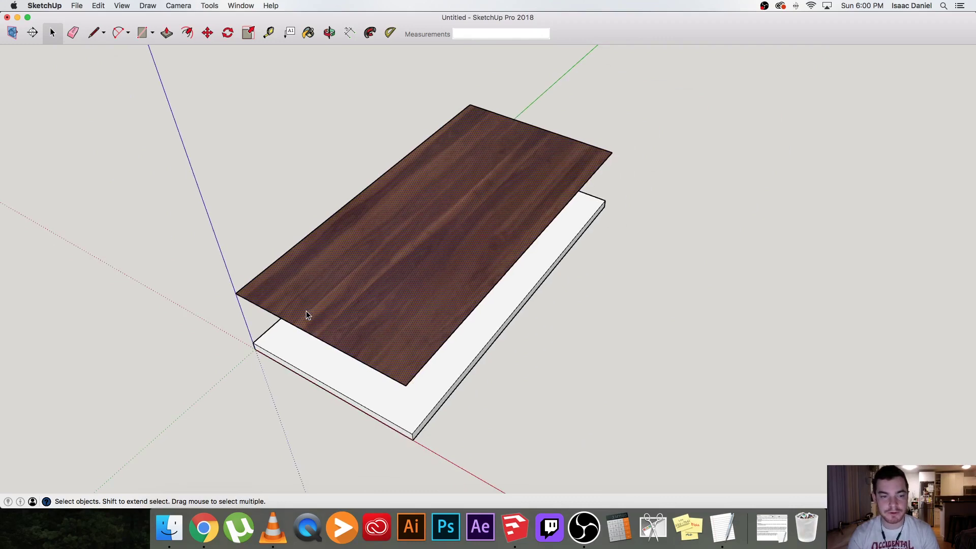
Copy the raised walnut rectangle and place the copy flat beside the slab, touching its long edge at the front top corner.
left_click(304, 311)
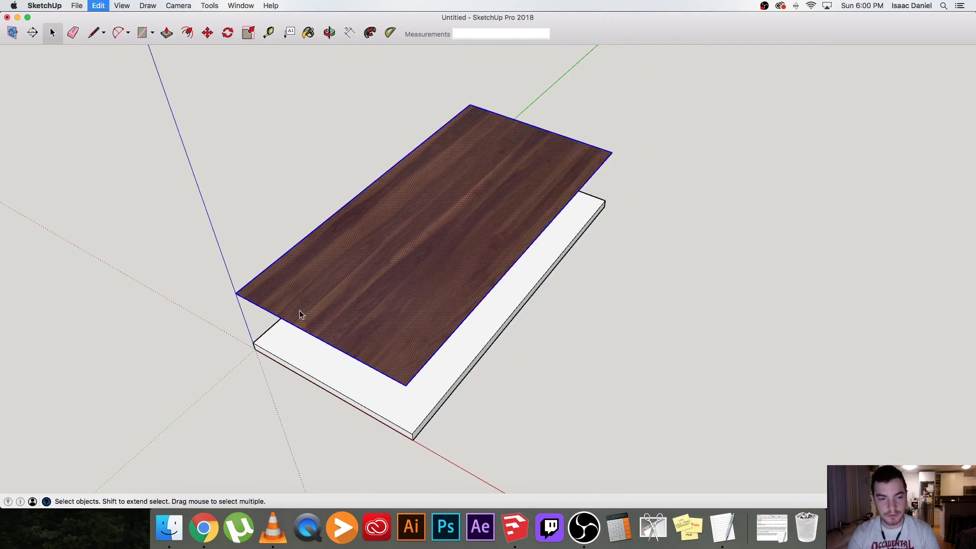
key("super+c")
key("super+v")
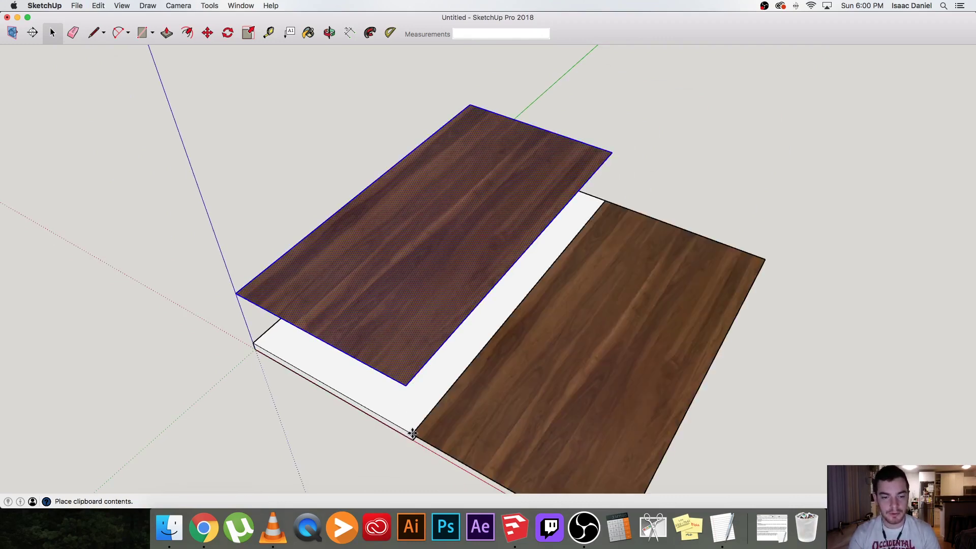
left_click(412, 433)
scroll(412, 433, "up", 3)
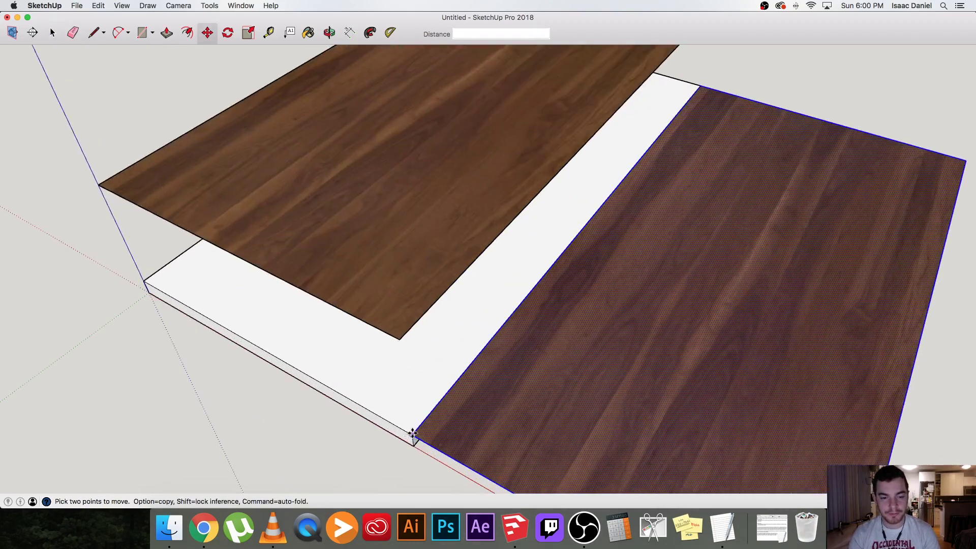
middle_click_drag(413, 433, 353, 347, "shift")
scroll(353, 348, "down", 2)
key("space")
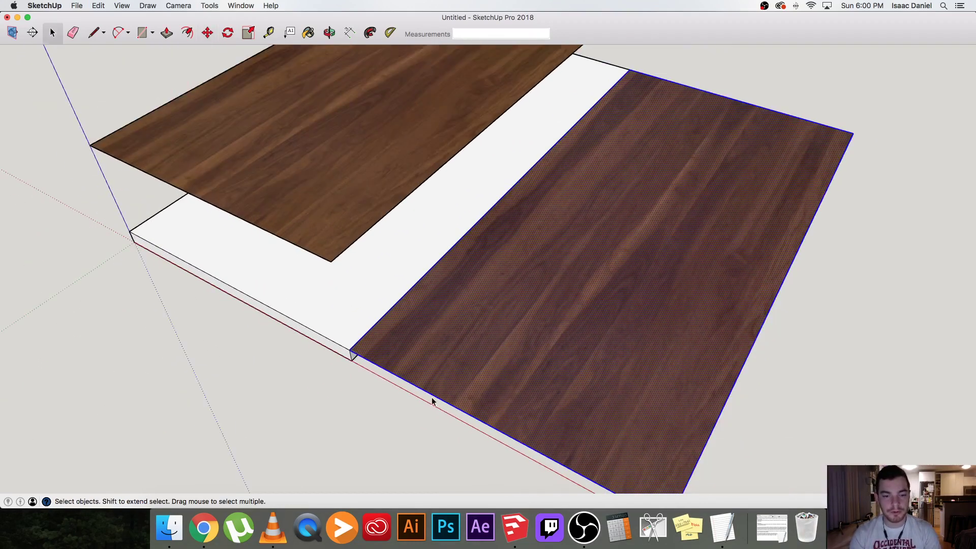
Flip the walnut copy beside the slab along the red direction to mirror its grain.
right_click(434, 375)
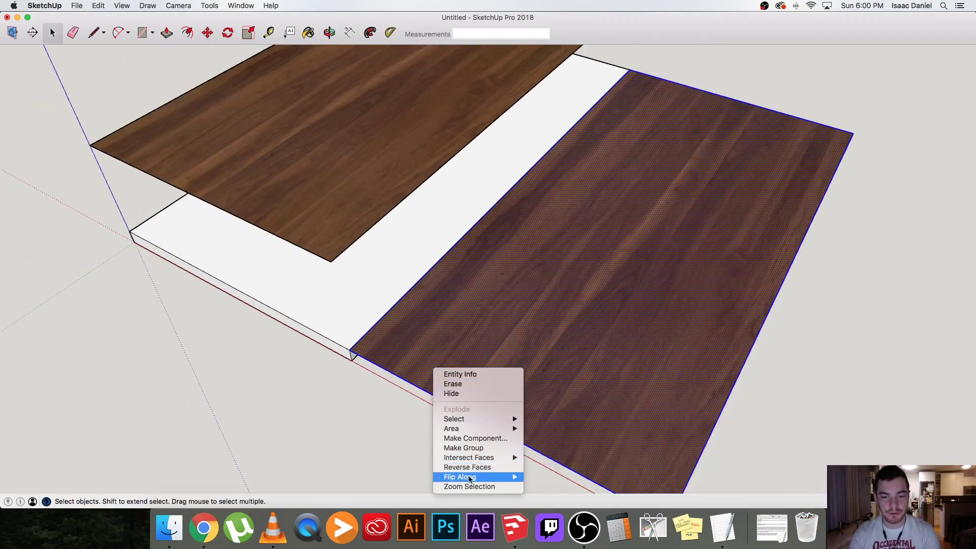
mouse_move(503, 477)
left_click(550, 478)
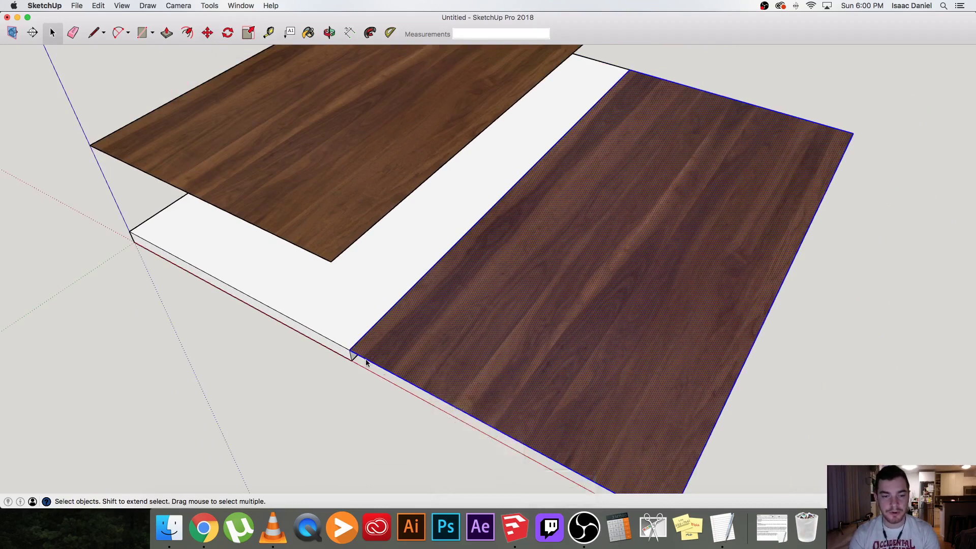
Rotate the flipped copy about the green axis at the slab's front corner until it hangs vertically from the long edge.
key("q")
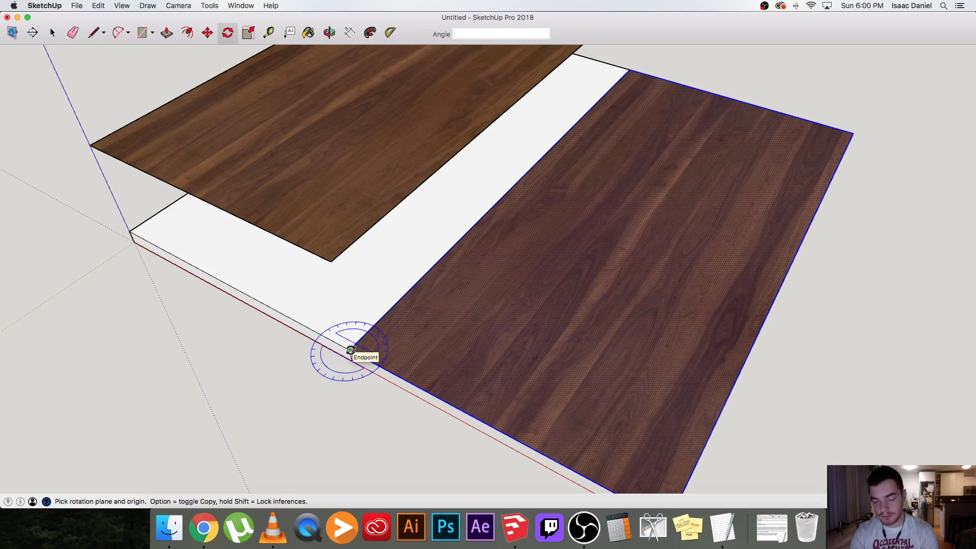
key("Right")
key("Up")
key("Left")
key("Down")
key("Up")
key("Left")
key("Right")
key("Up")
key("Left")
left_click(350, 349)
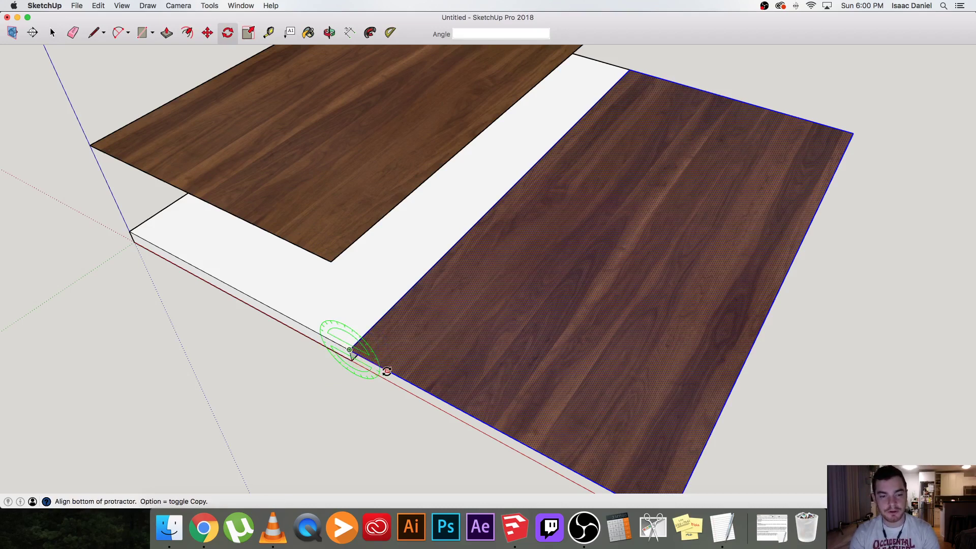
left_click(387, 370)
key("space")
Move the vertical side panel about 12 3/4" away from the slab along the red axis.
key("m")
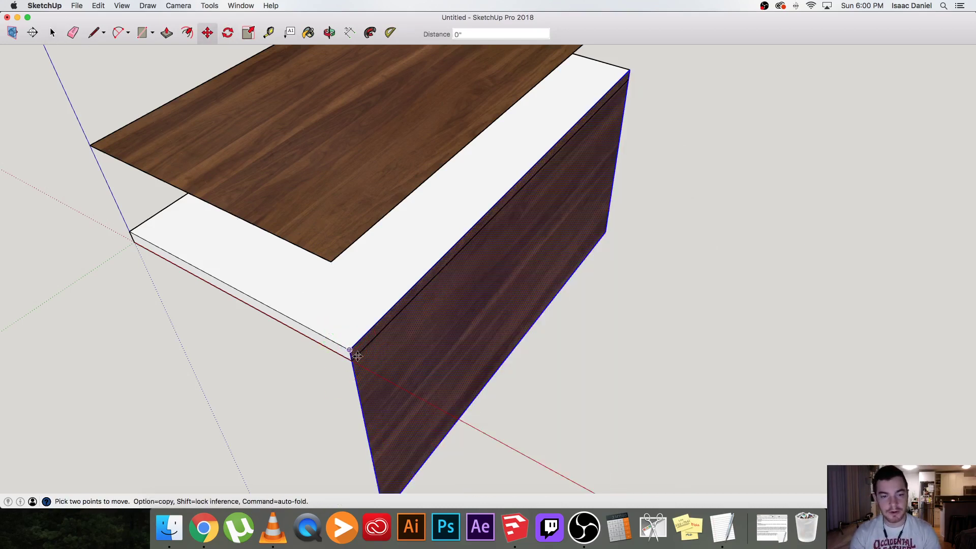
left_click(350, 349)
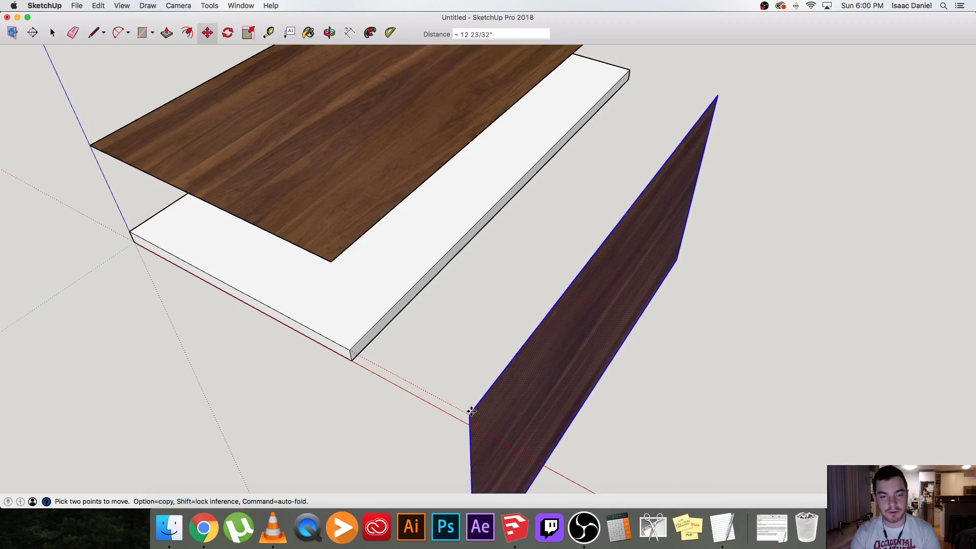
key("space")
Copy the raised walnut rectangle again and place the copy on the slab's top face, aligned to the corner above the origin.
middle_click_drag(294, 312, 377, 346, "shift")
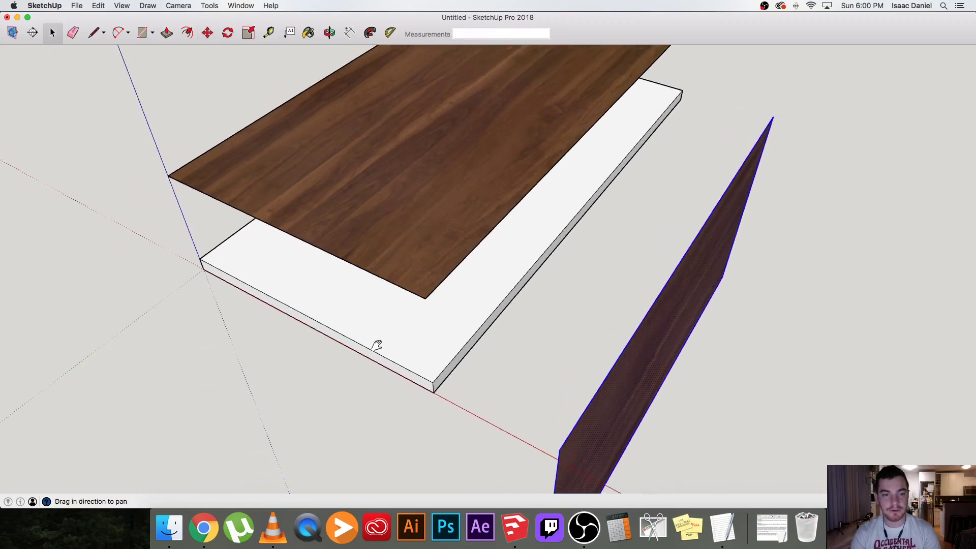
scroll(373, 337, "down", 2)
double_click(370, 276)
key("super+c")
key("super+v")
left_click(250, 286)
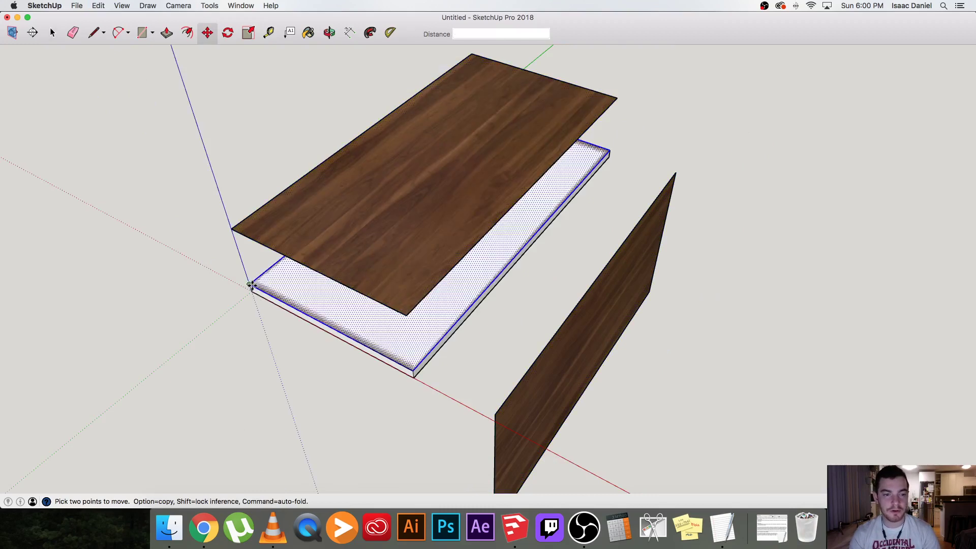
Flip the second copy along the green direction and move it 60" so it extends outward from the slab's front short edge.
right_click(324, 305)
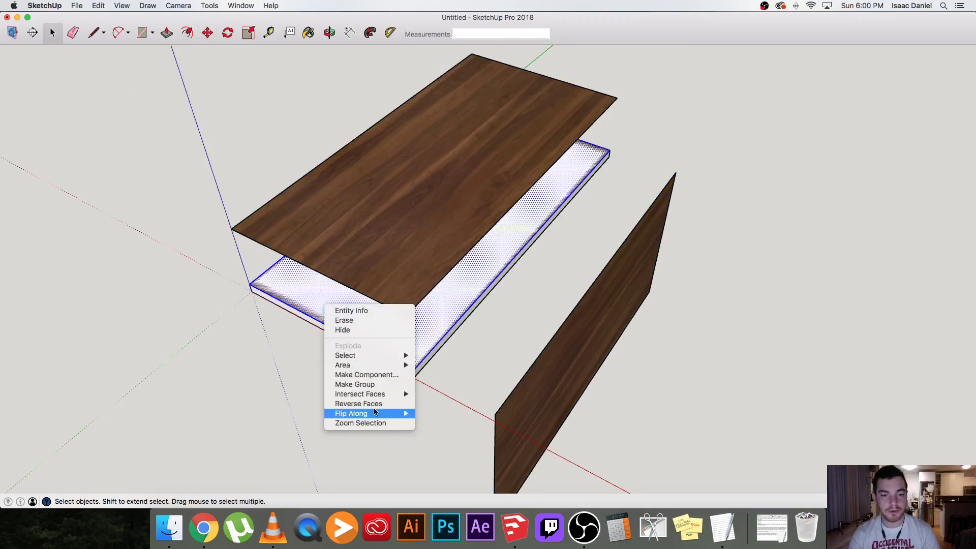
mouse_move(377, 414)
left_click(449, 424)
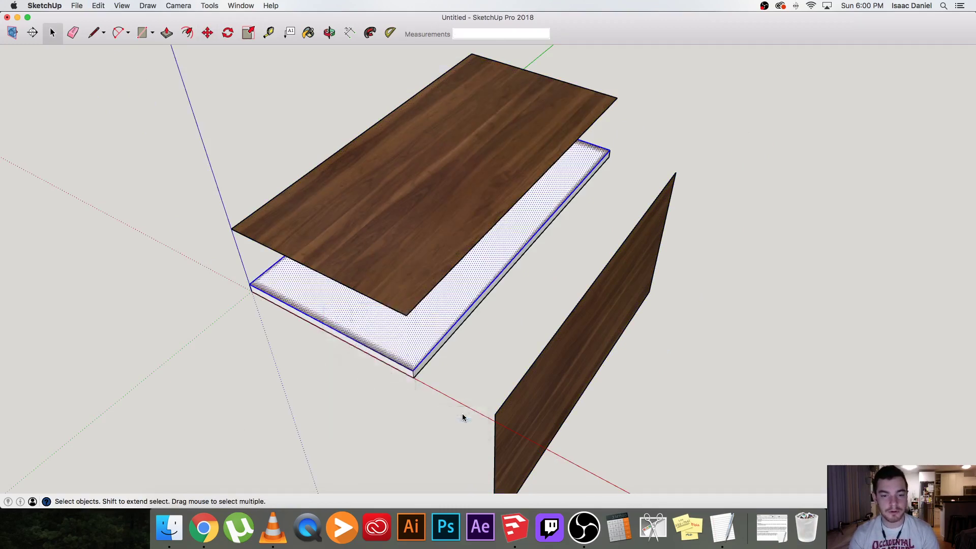
key("m")
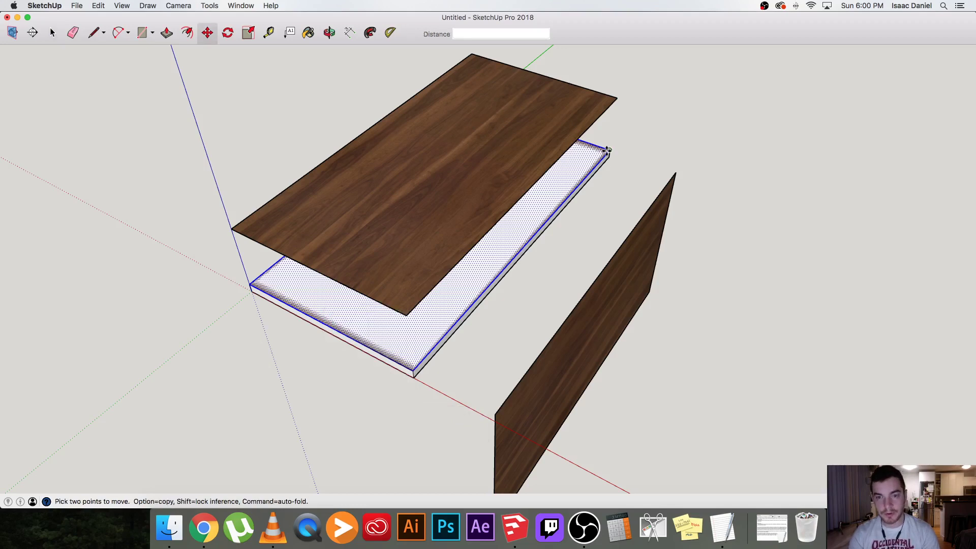
left_click(609, 152)
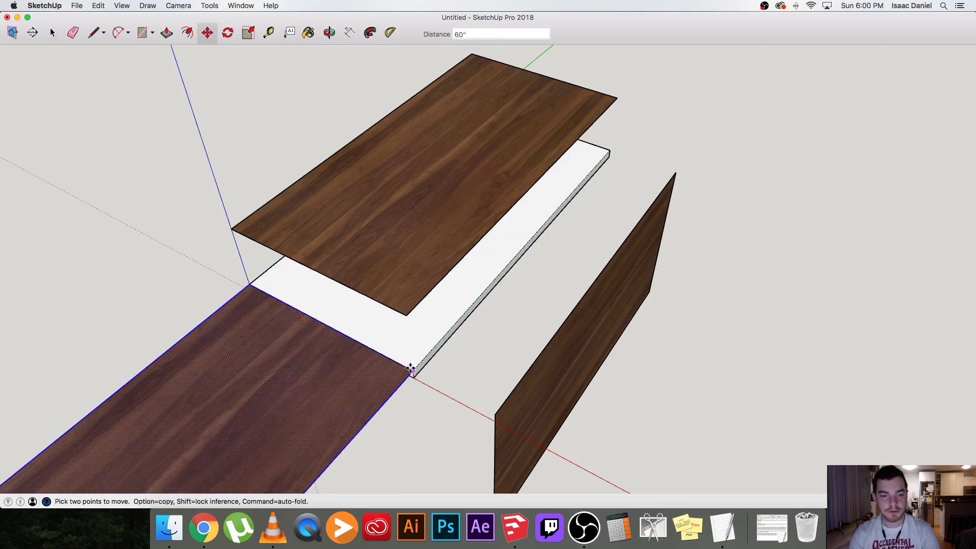
left_click(414, 372)
Rotate the second copy 90° about the red axis so it hangs vertically from the slab's front short edge.
key("q")
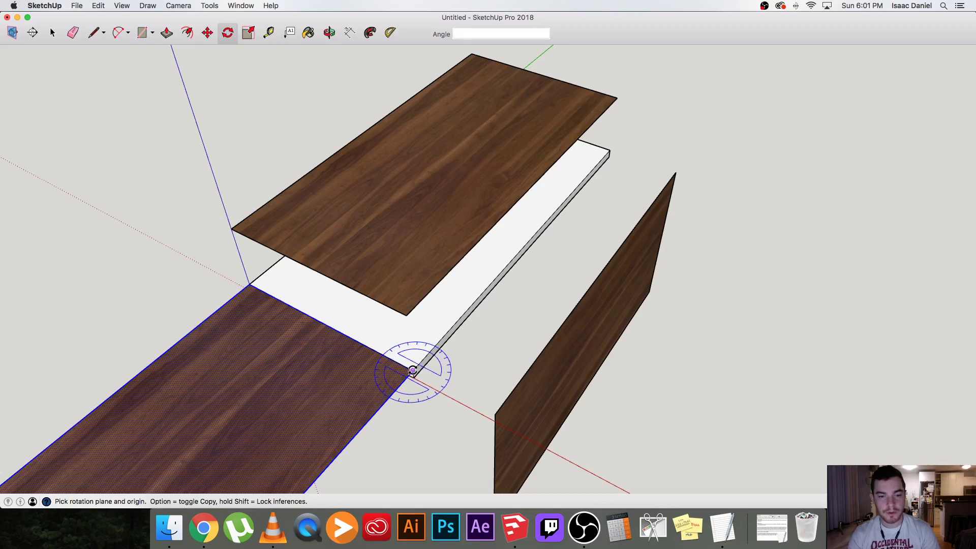
key("Right")
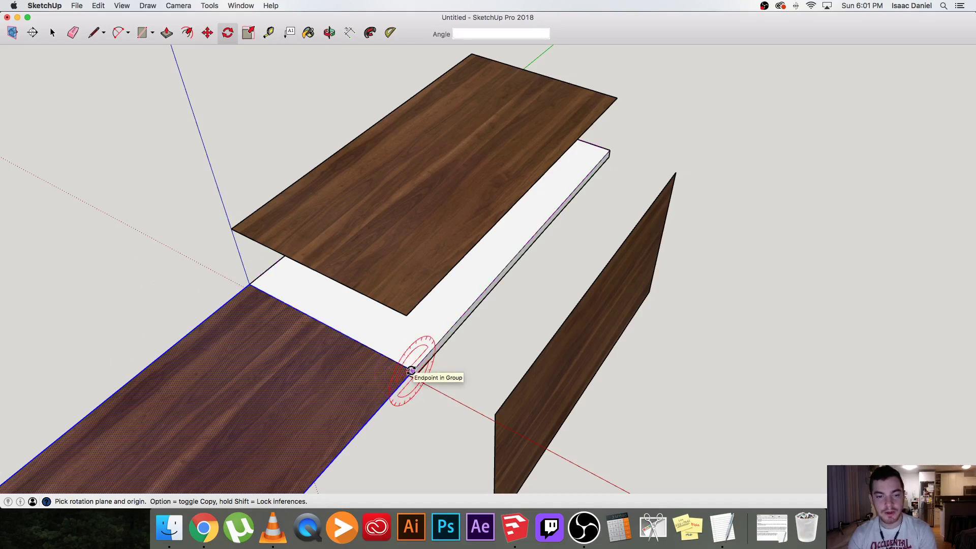
left_click(411, 371)
left_click(393, 392)
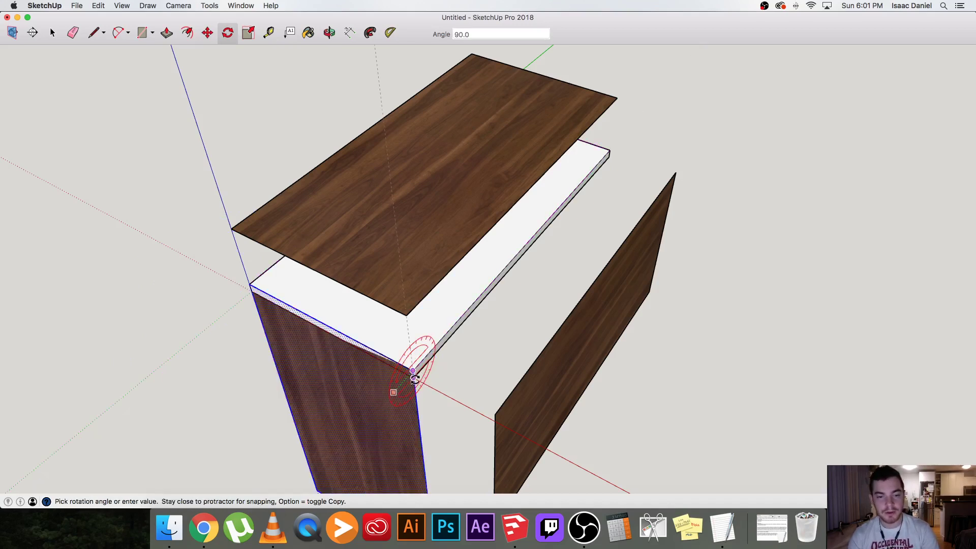
left_click(413, 377)
key("space")
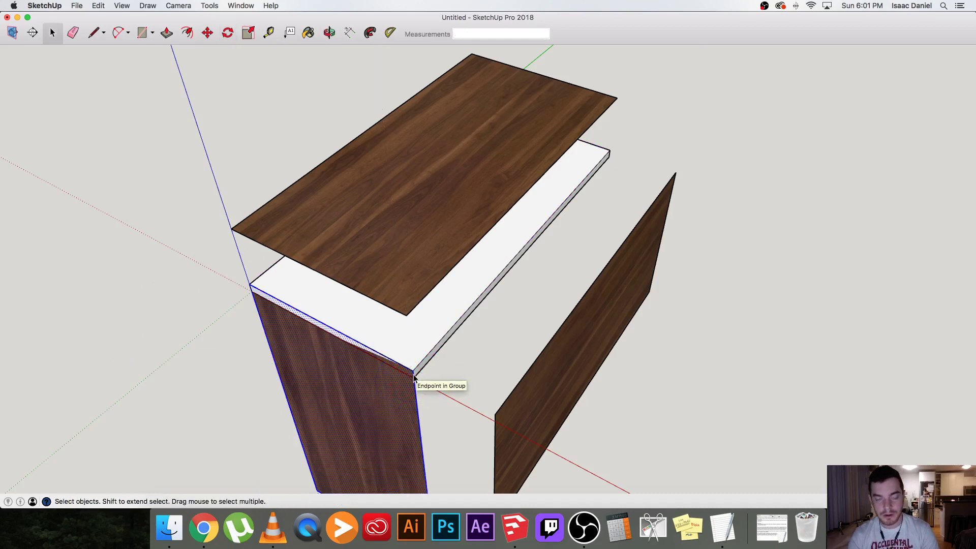
Move the vertical front panel a few inches away from the slab along the green axis.
key("m")
left_click(413, 376)
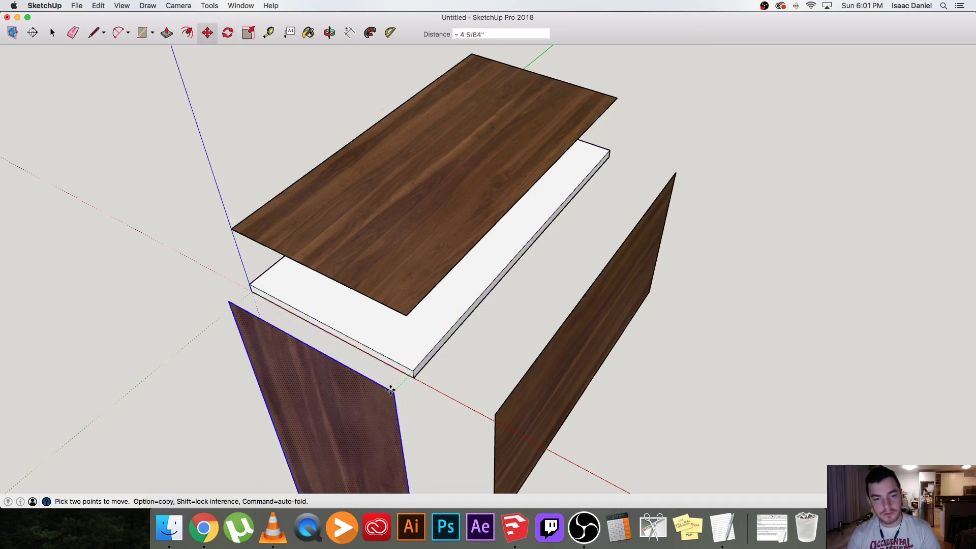
left_click(386, 394)
key("space")
Sample the walnut texture from the raised rectangle with the Paint Bucket.
scroll(405, 289, "up", 3)
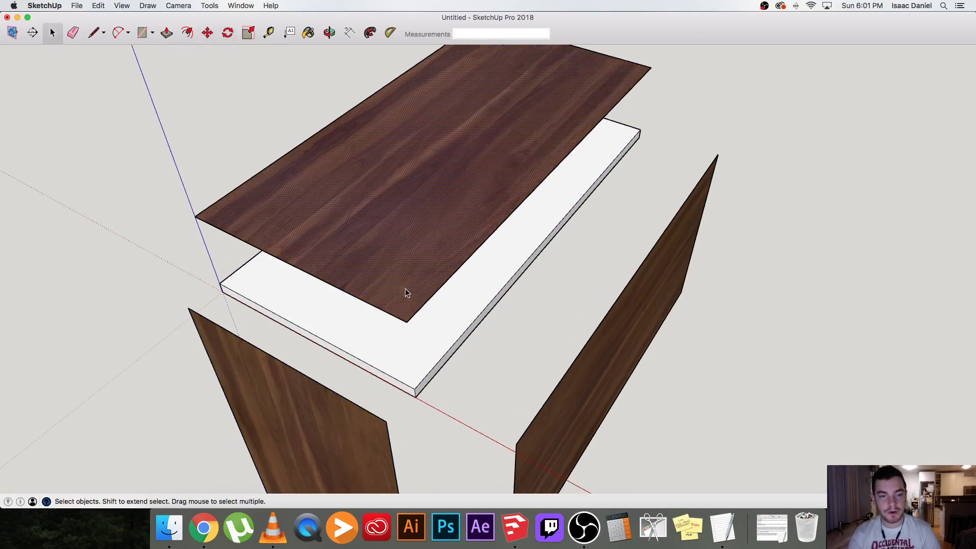
key("b")
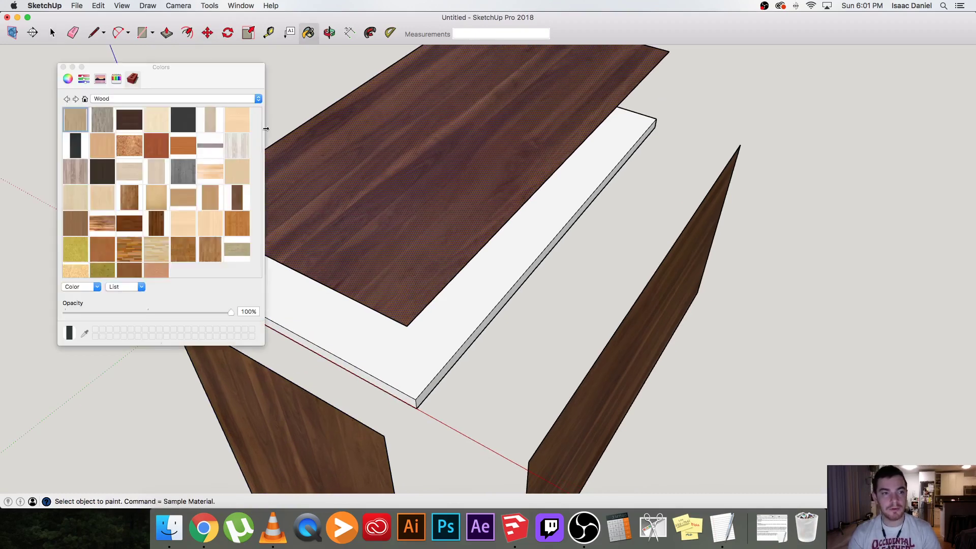
left_click_drag(205, 84, 160, 83)
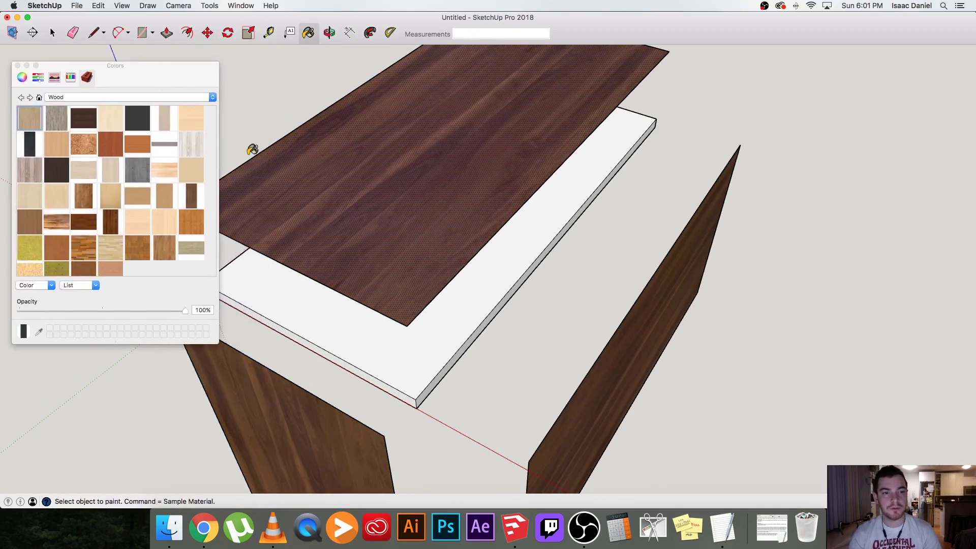
mouse_move(254, 153)
middle_mouse_down("shift")
mouse_move(322, 203)
mouse_move(316, 195)
middle_mouse_up("shift")
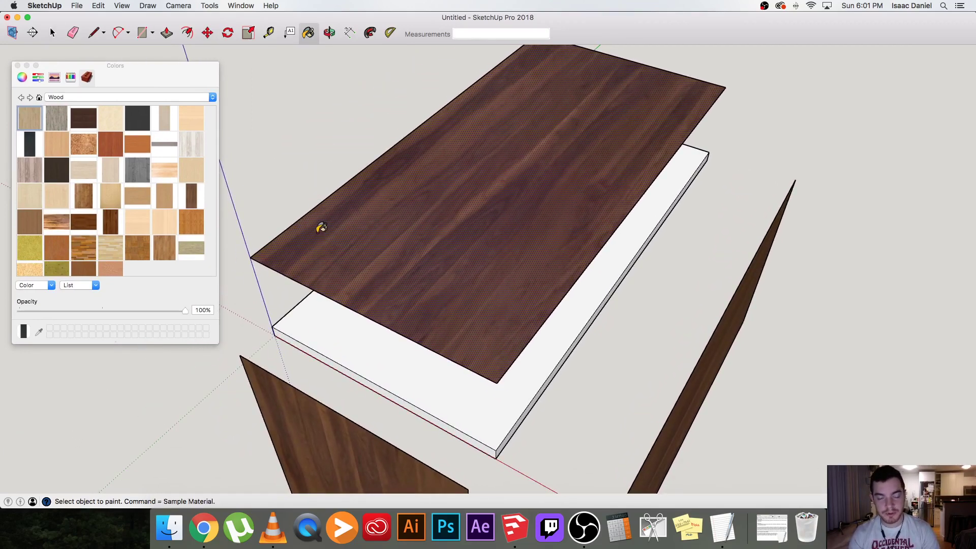
key("super")
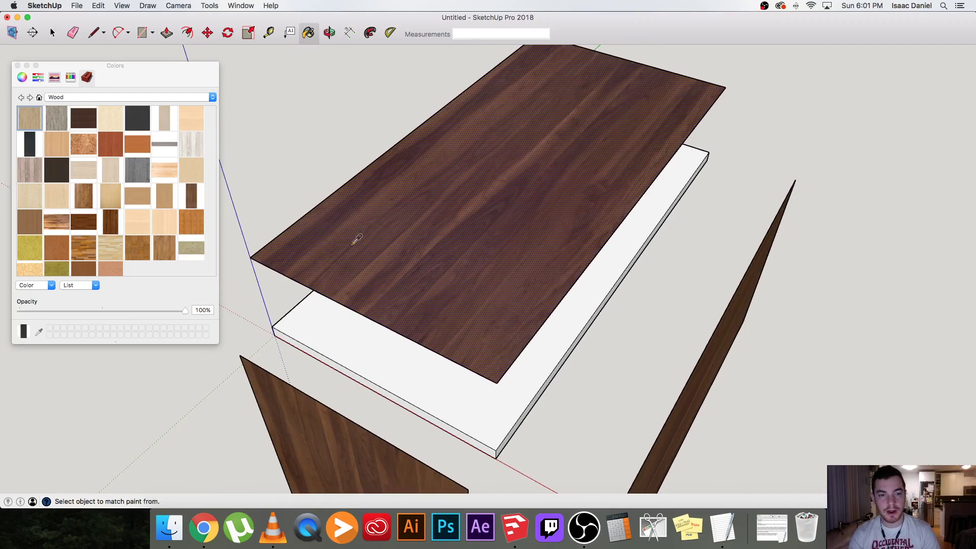
left_click(360, 256, "super")
key("space")
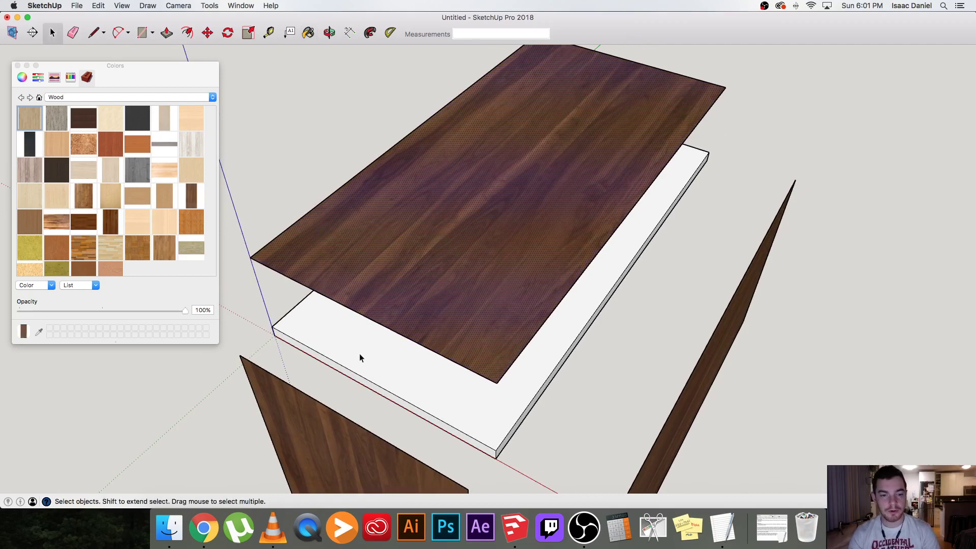
Paint all faces inside the slab group with the sampled walnut, leave the group, and check the grain along its edges.
double_click(359, 353)
triple_click(359, 353)
key("b")
left_click(362, 351)
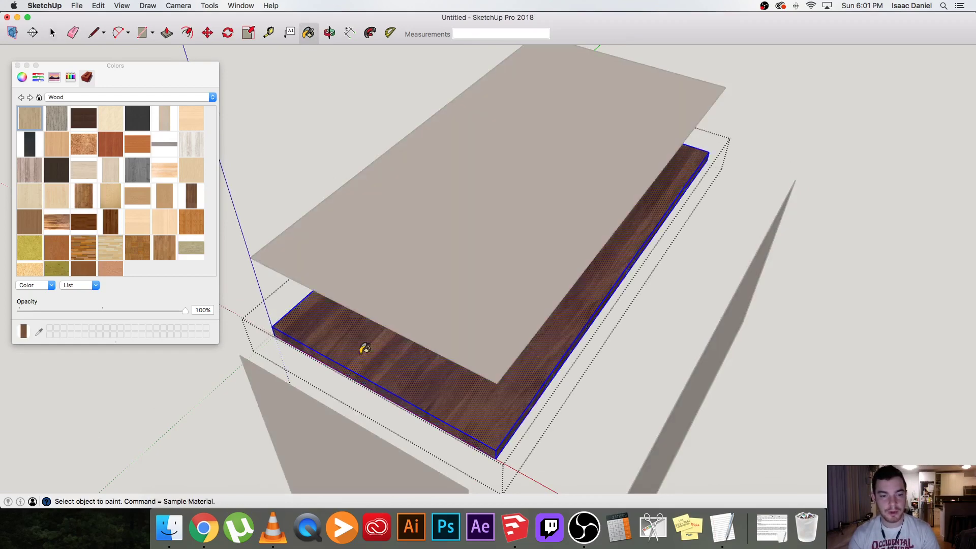
key("space")
left_click(542, 469)
key("o")
left_click_drag(497, 462, 453, 390)
scroll(453, 390, "up", 6)
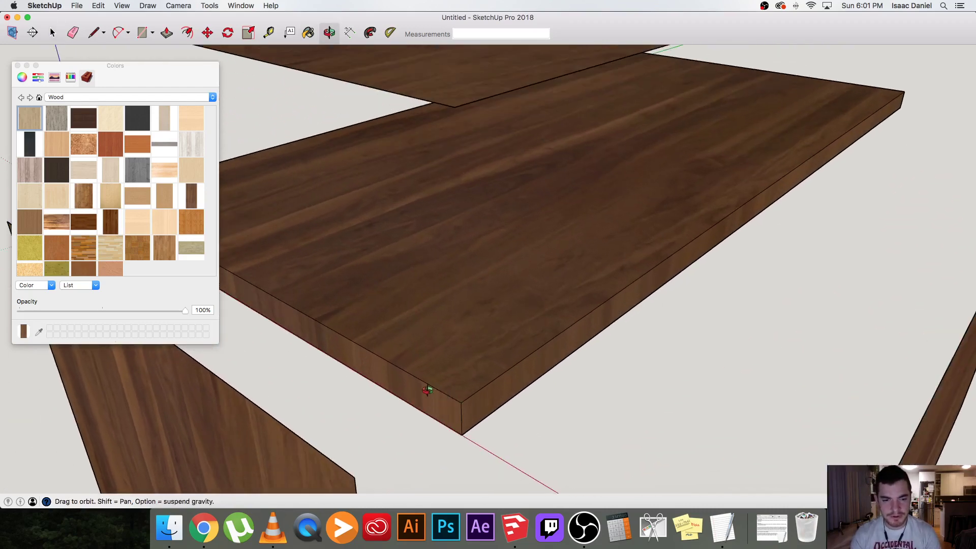
scroll(426, 396, "down", 4)
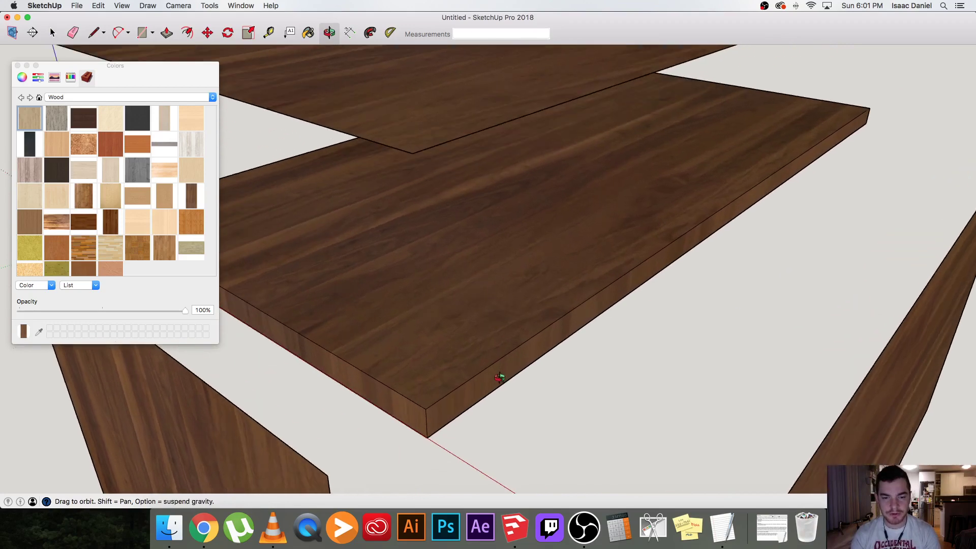
Move the vertical side panel partway back toward the slab along the red axis, leaving a gap.
key("space")
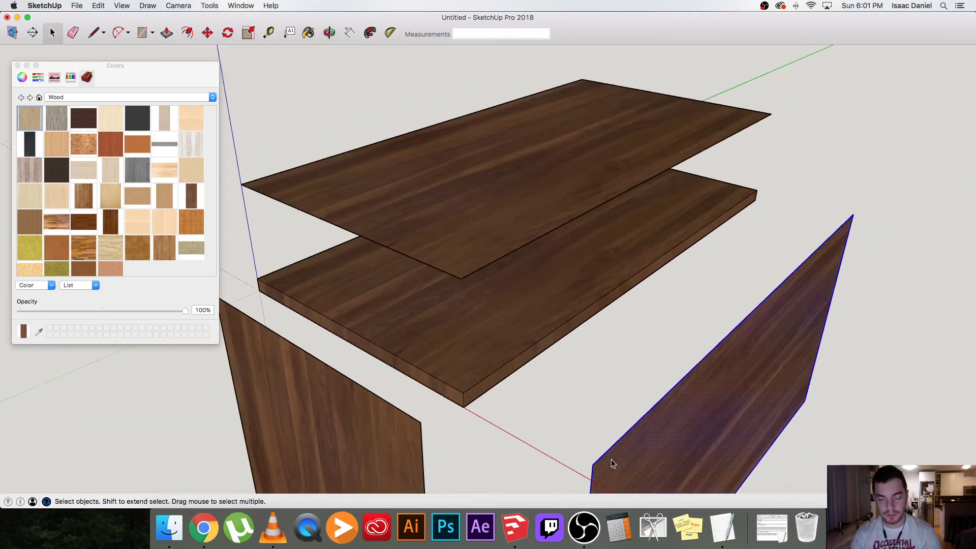
key("m")
left_click(592, 463)
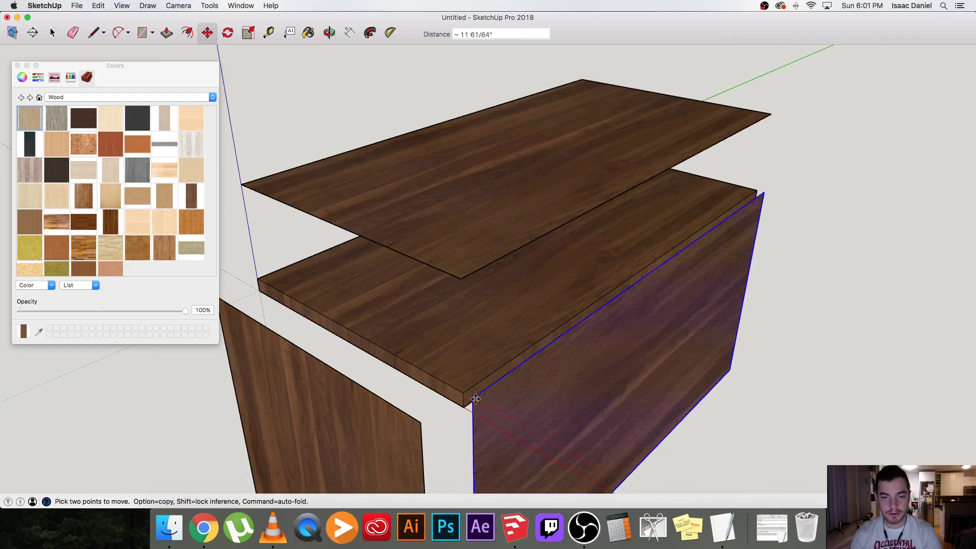
left_click(549, 435)
key("space")
Sample the walnut texture from the vertical side panel with the Paint Bucket.
key("b")
key("super")
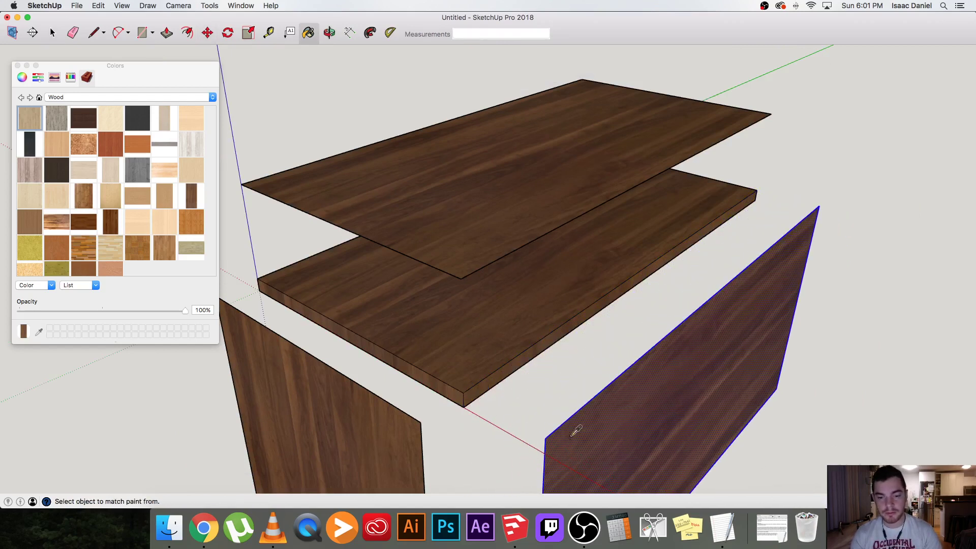
left_click(572, 436, "super")
key("super")
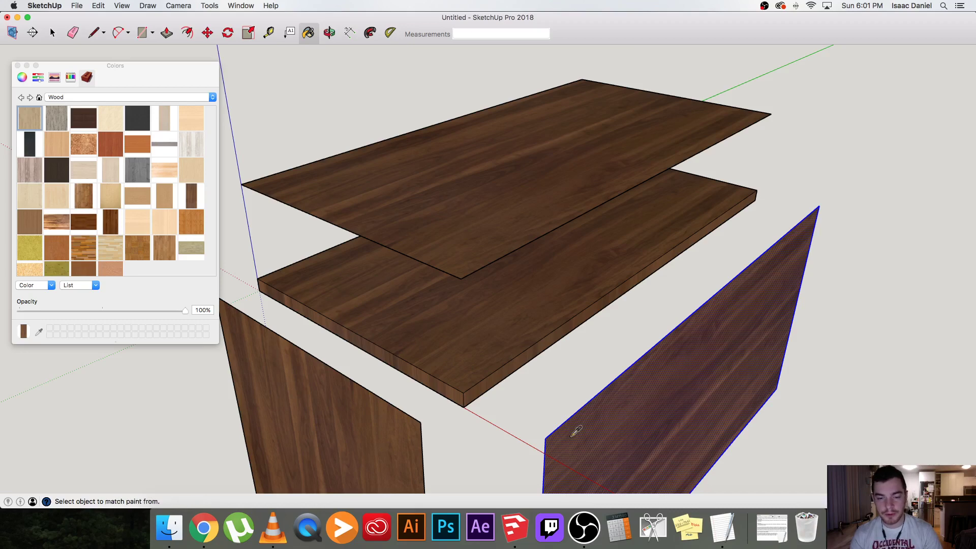
Open the slab group, paint its long side edge with the sampled walnut, and leave the group.
scroll(489, 383, "up", 4)
key("space")
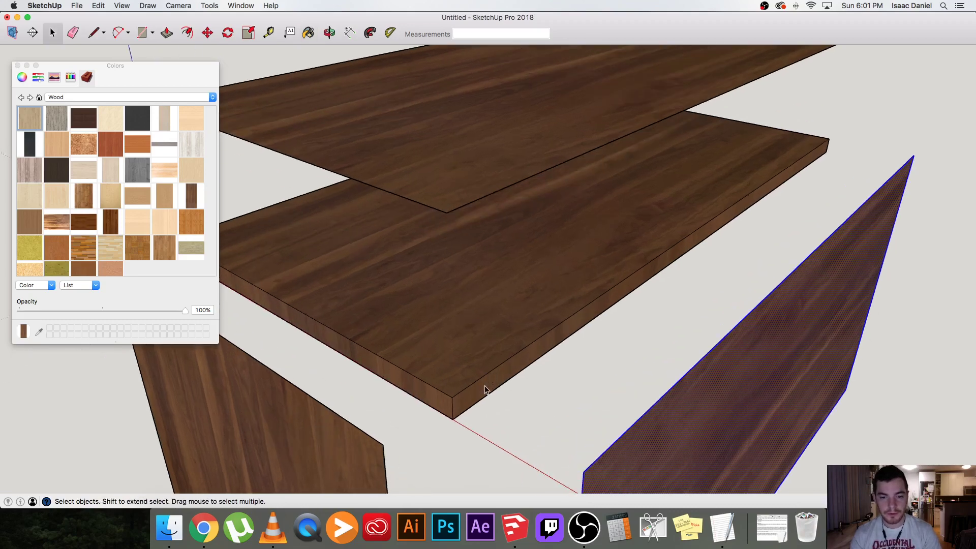
left_click(485, 385)
scroll(484, 387, "up", 3)
double_click(483, 389)
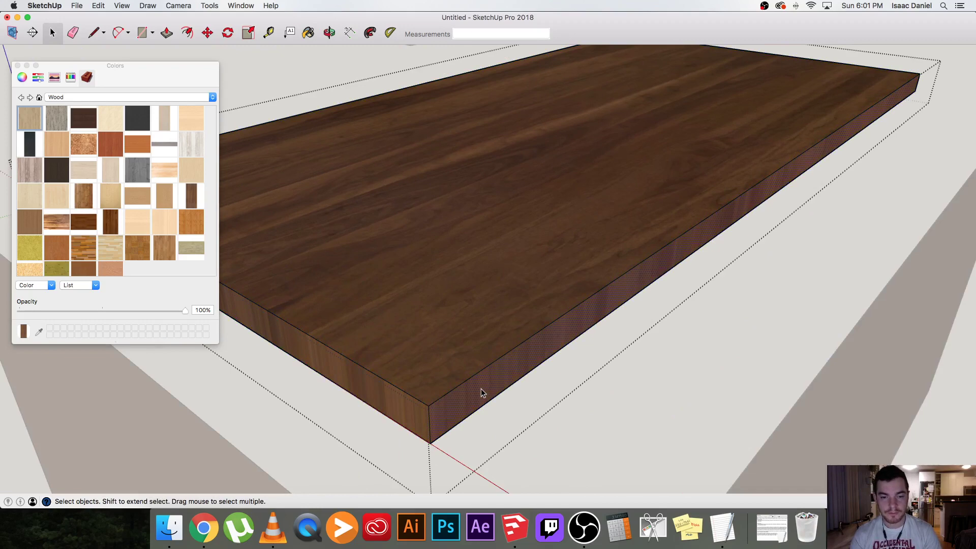
key("b")
key("space")
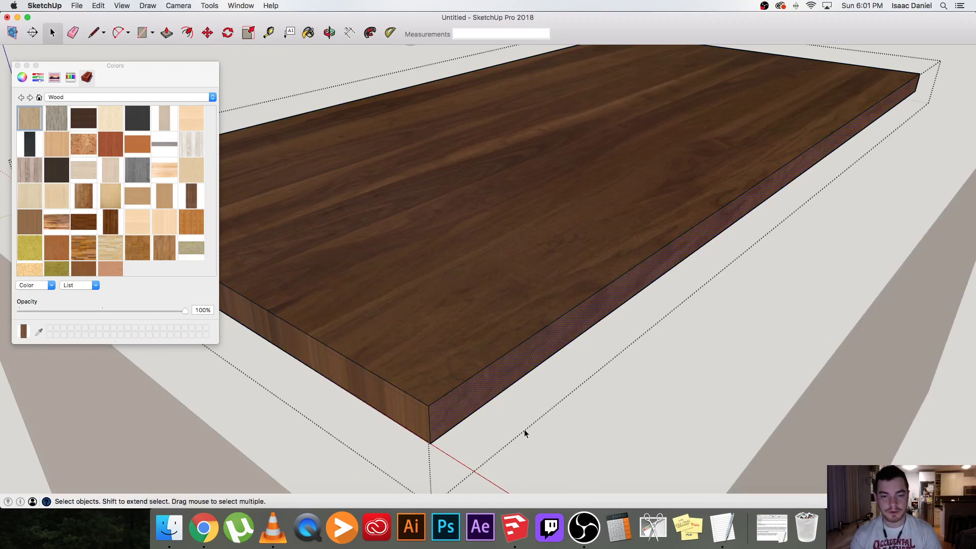
left_click(535, 435)
scroll(569, 309, "down", 2)
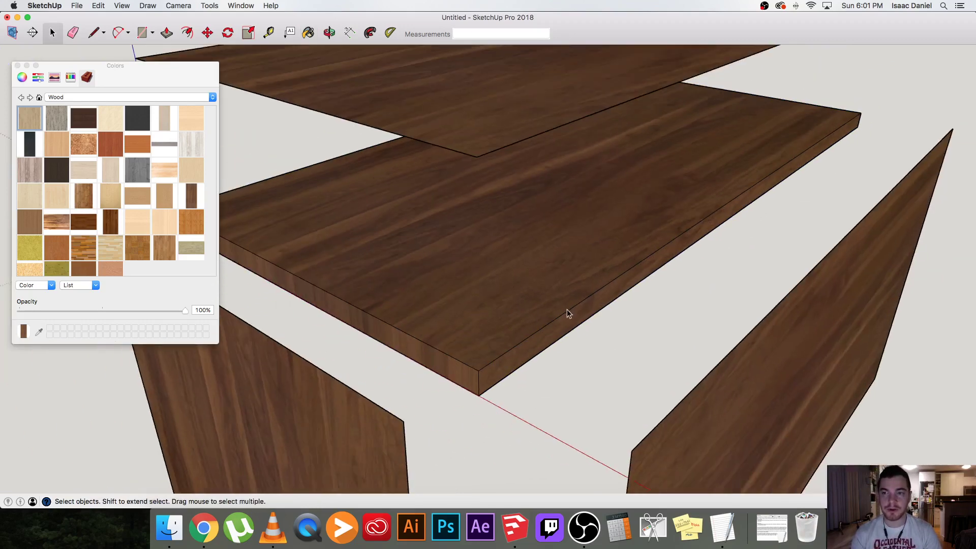
Sample the walnut texture from the vertical front panel with the Paint Bucket.
middle_click_drag(377, 418, 506, 321, "shift")
scroll(444, 385, "down", 3)
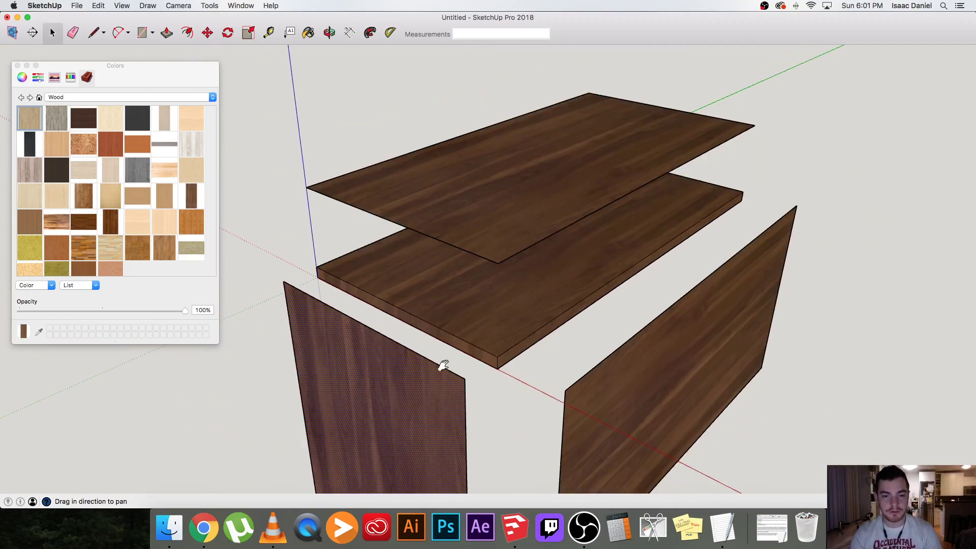
scroll(435, 383, "up", 3)
key("b")
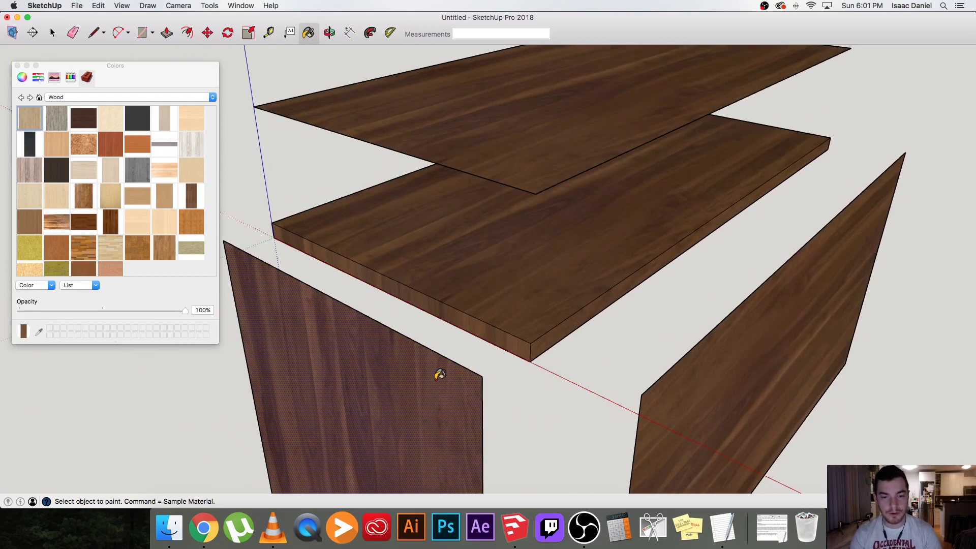
key("super")
scroll(499, 351, "up", 3)
Paint the slab's short front edge inside its group with the sampled walnut, leave the group, and check the grain along that edge.
key("space")
double_click(526, 333)
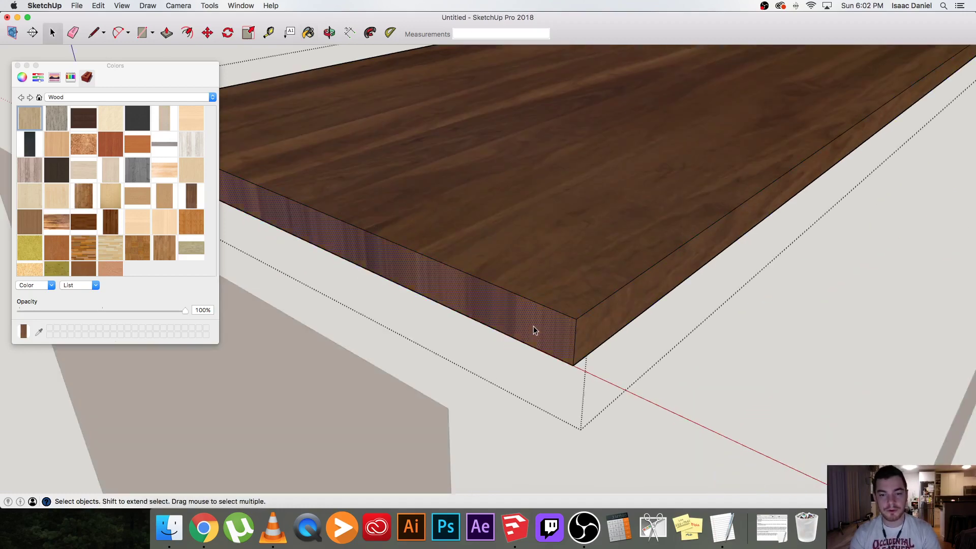
key("b")
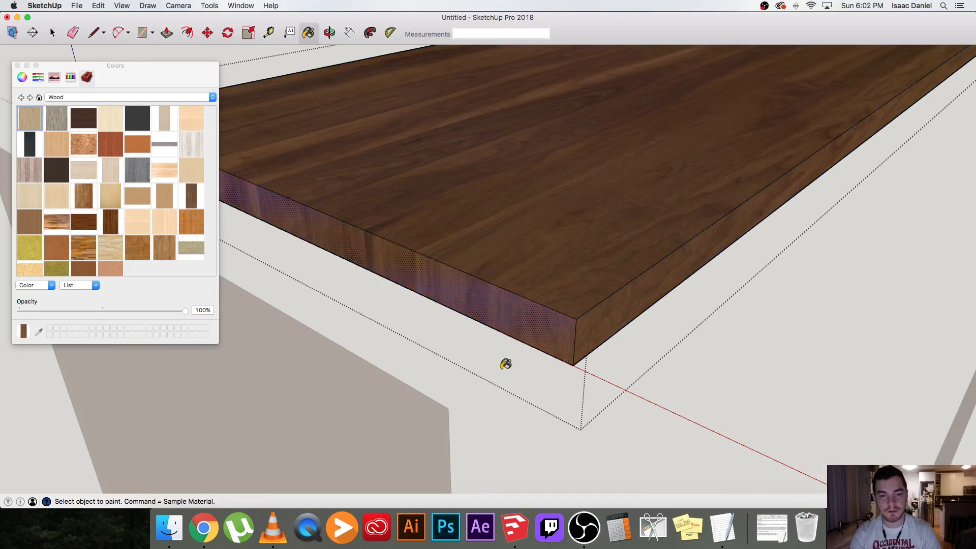
key("space")
left_click(481, 403)
scroll(462, 279, "up", 3)
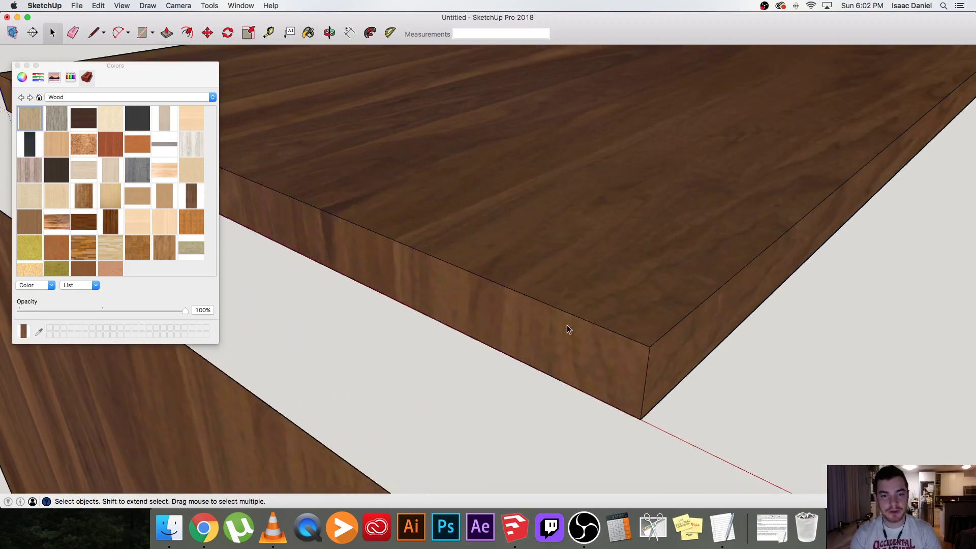
middle_click_drag(482, 285, 545, 343, "shift")
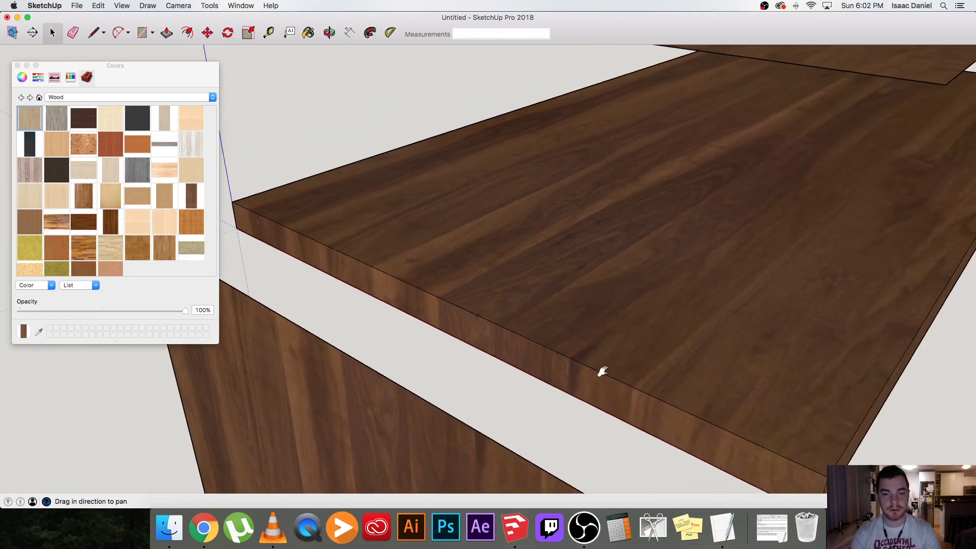
Delete the vertical front and side panels beside the slab.
scroll(539, 346, "down", 5)
left_click(462, 394)
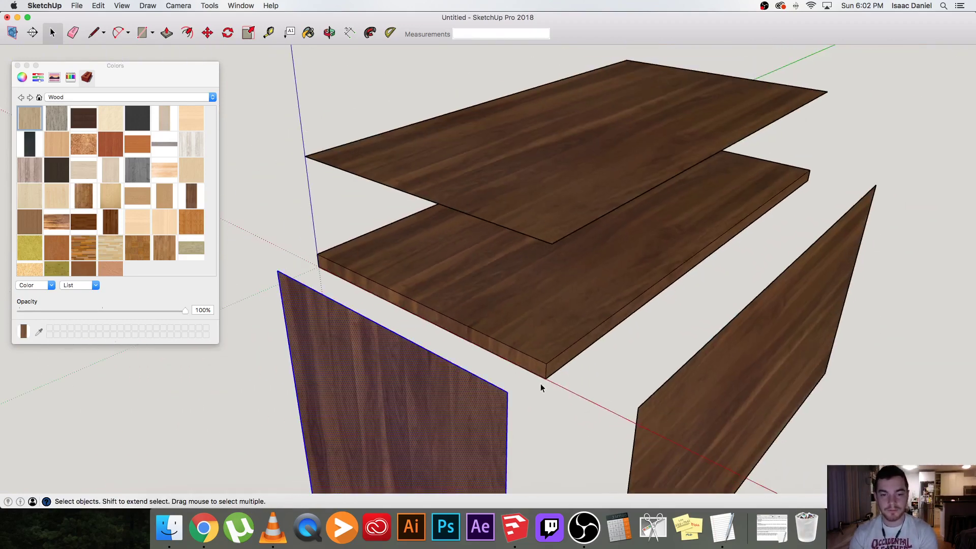
key("Delete")
left_click(666, 419)
key("Delete")
Paste a copy of the walnut rectangle and move it by its corner flush onto the slab's top face.
middle_click_drag(639, 304, 519, 298)
scroll(544, 306, "down", 2)
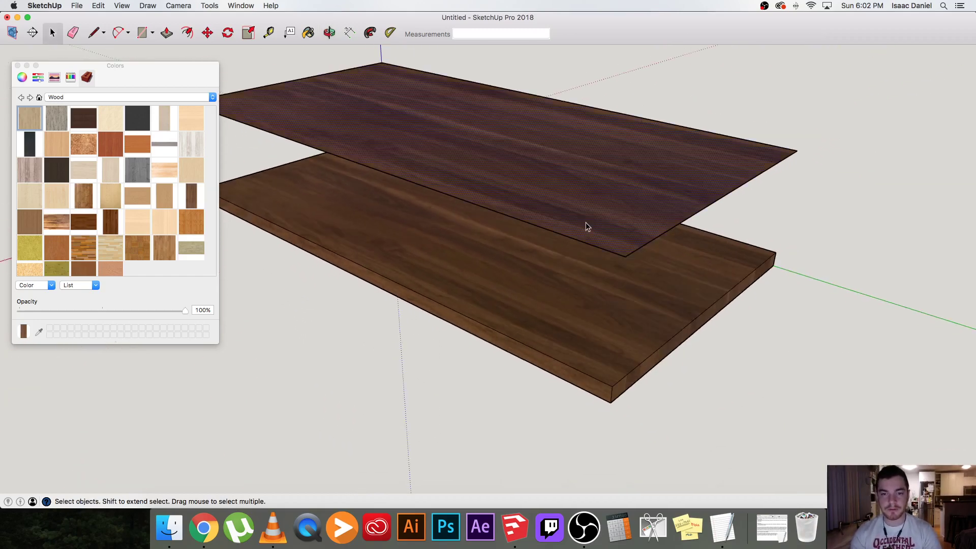
key("super+v")
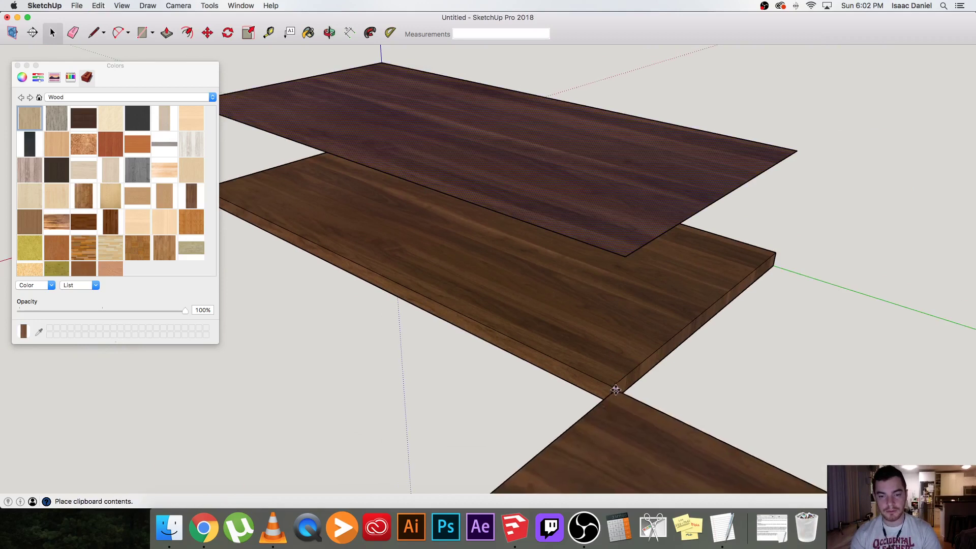
left_click(283, 166)
scroll(426, 413, "down", 2)
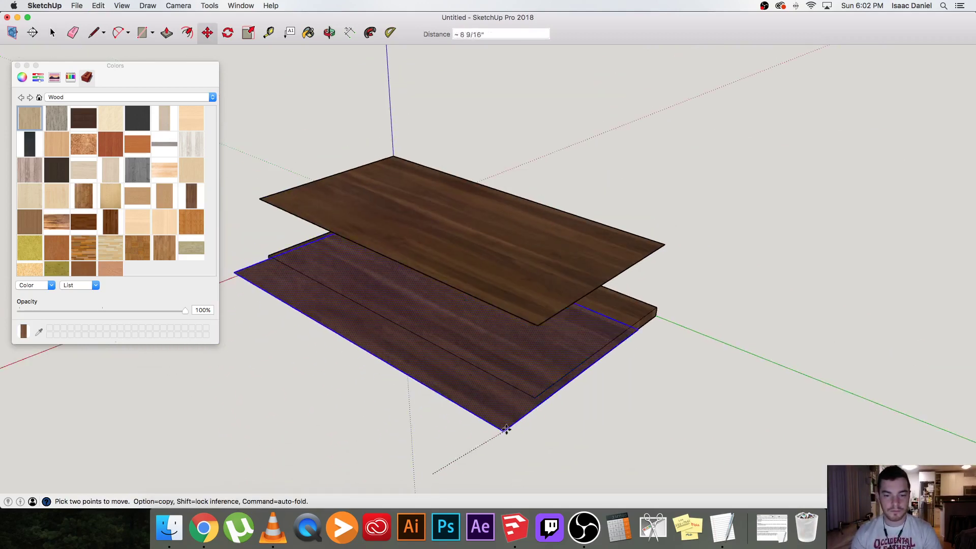
left_click(539, 397)
scroll(523, 386, "down", 3)
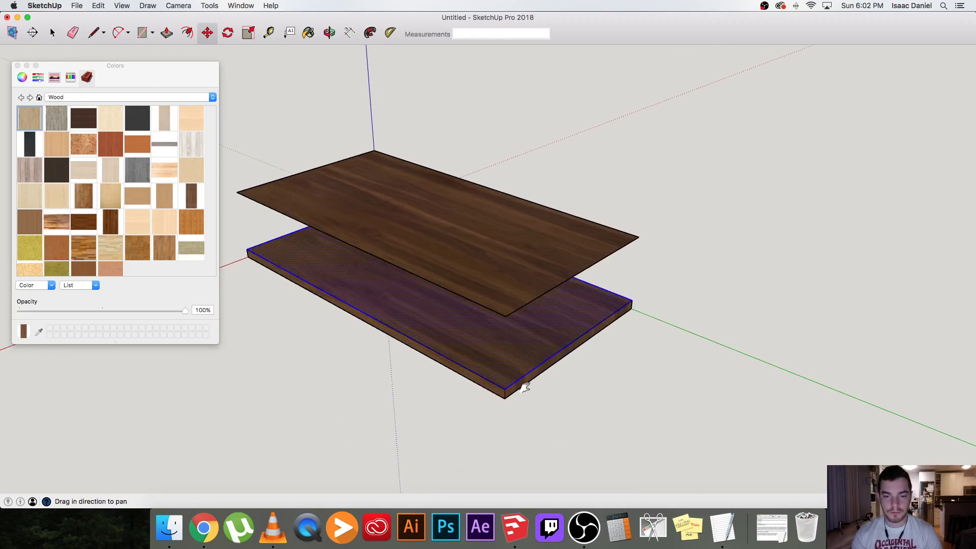
scroll(524, 386, "up", 6)
key("space")
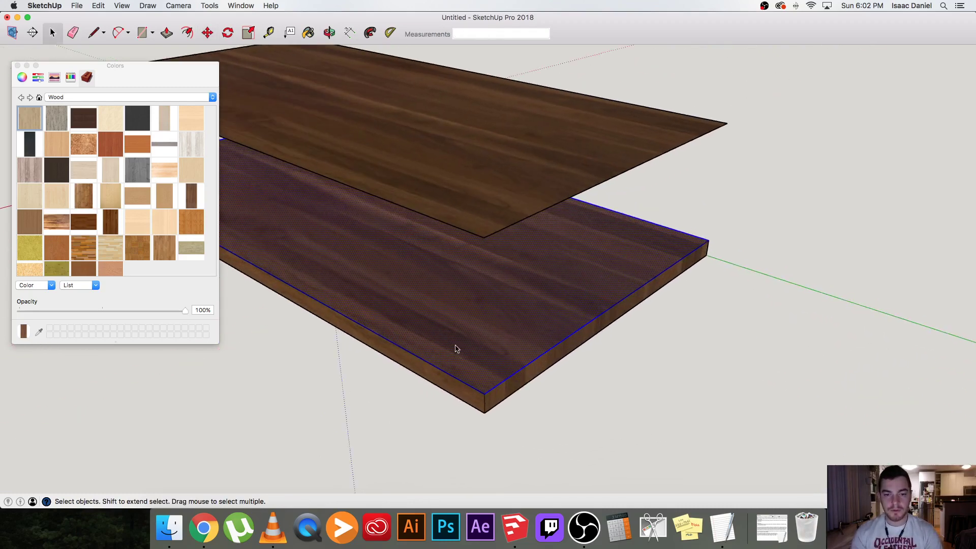
Flip the pasted rectangle along the green direction and move it 60" along the green axis, end to end with the slab.
right_click(501, 395)
mouse_move(498, 453)
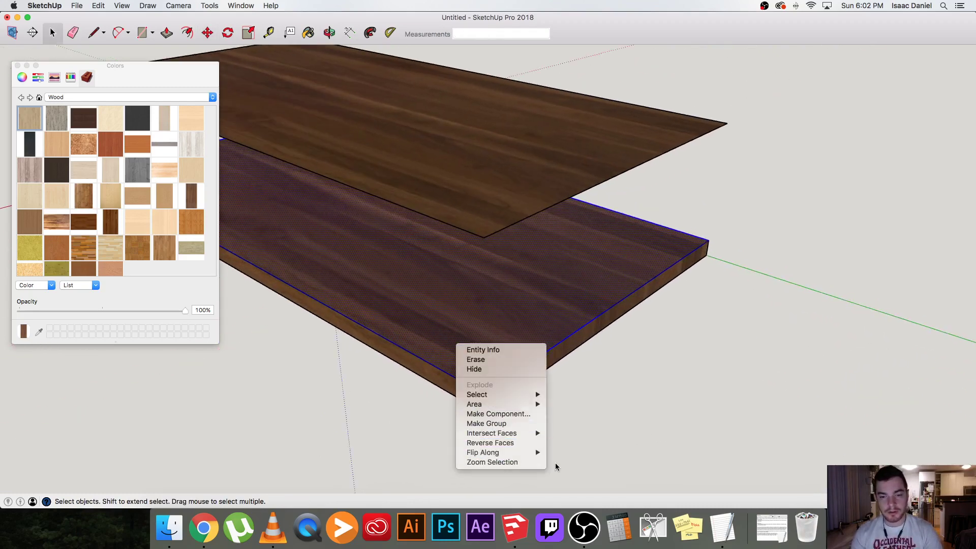
left_click(565, 463)
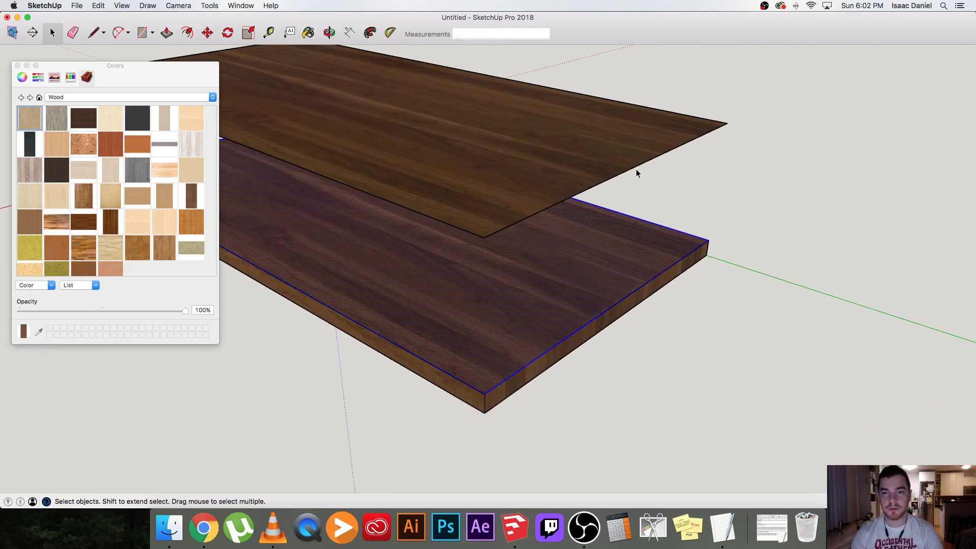
scroll(539, 317, "down", 5)
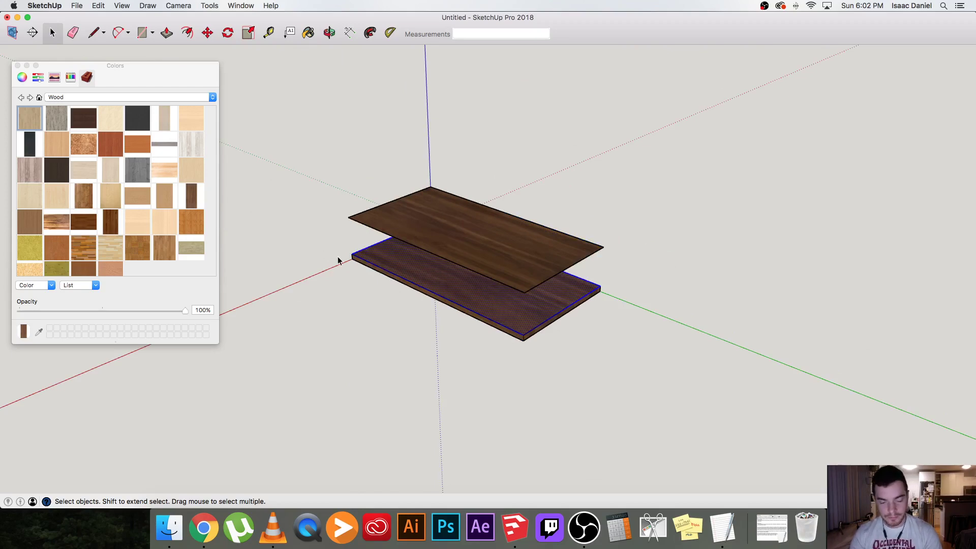
key("m")
left_click(353, 255)
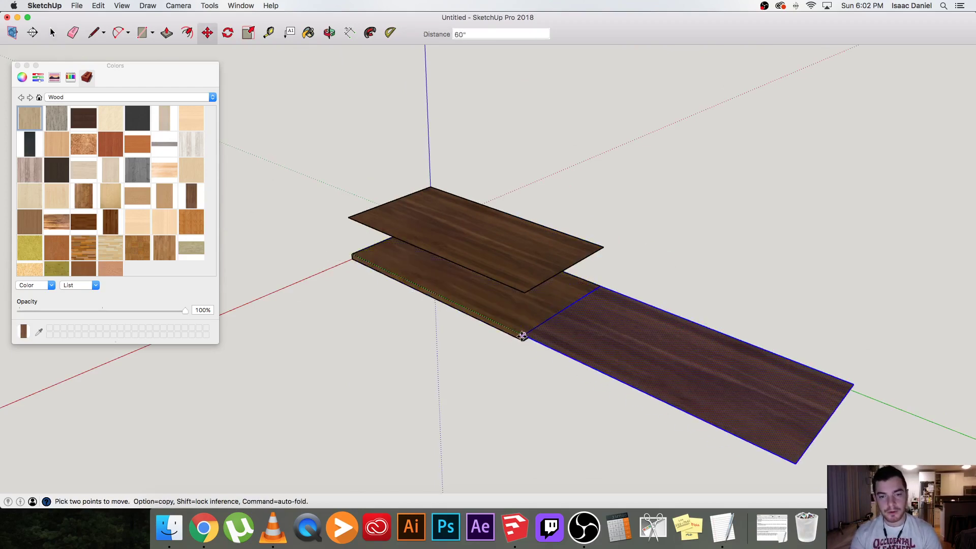
left_click(523, 336)
Rotate the moved rectangle about the slab's top end corner so it hangs vertically against the unpainted short edge.
scroll(526, 335, "up", 6)
key("q")
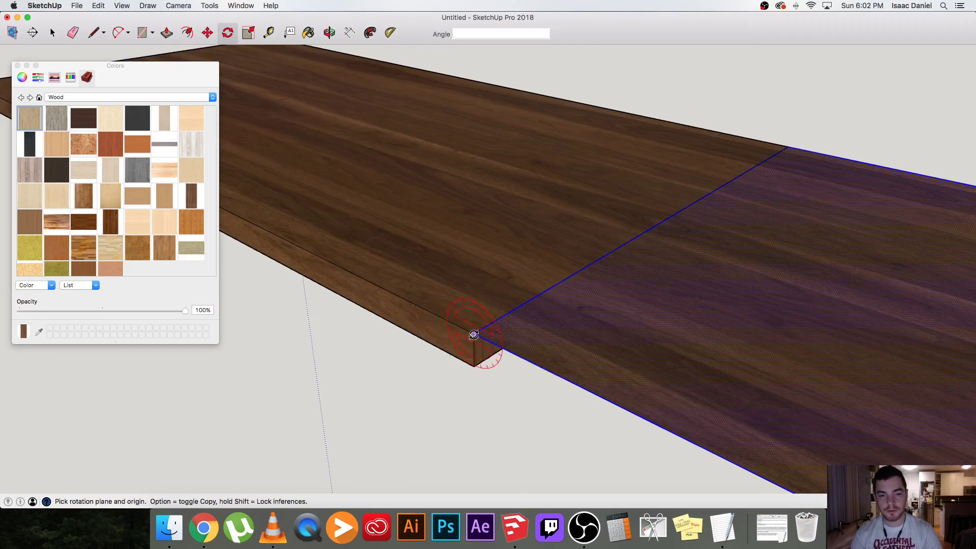
left_click(474, 334)
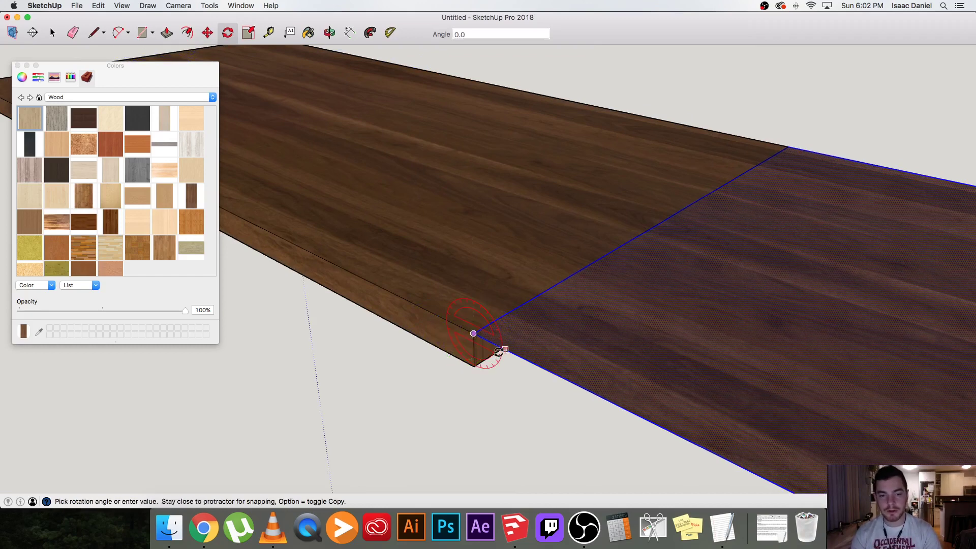
left_click(505, 350)
key("space")
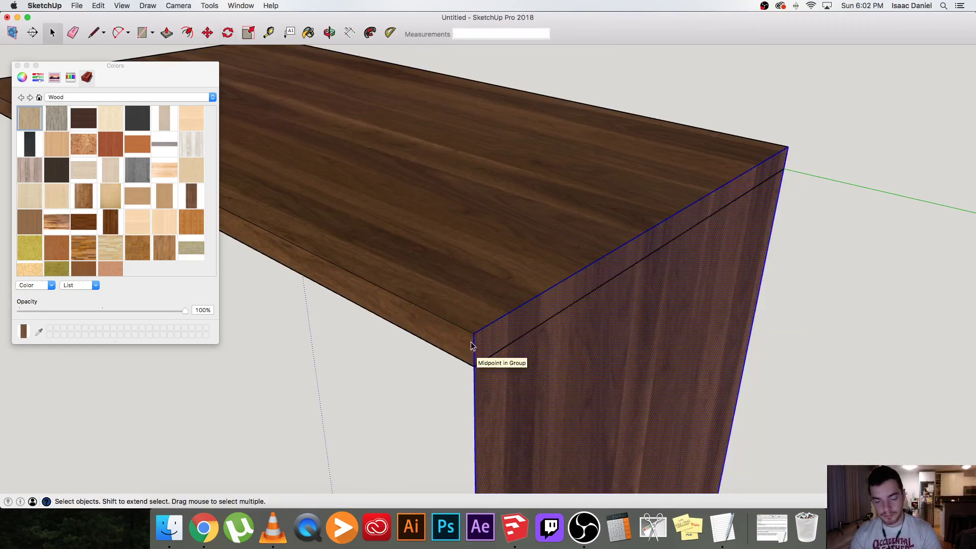
Move the vertical end panel about 2 9/32" away from the slab along the green axis.
key("m")
left_click(473, 334)
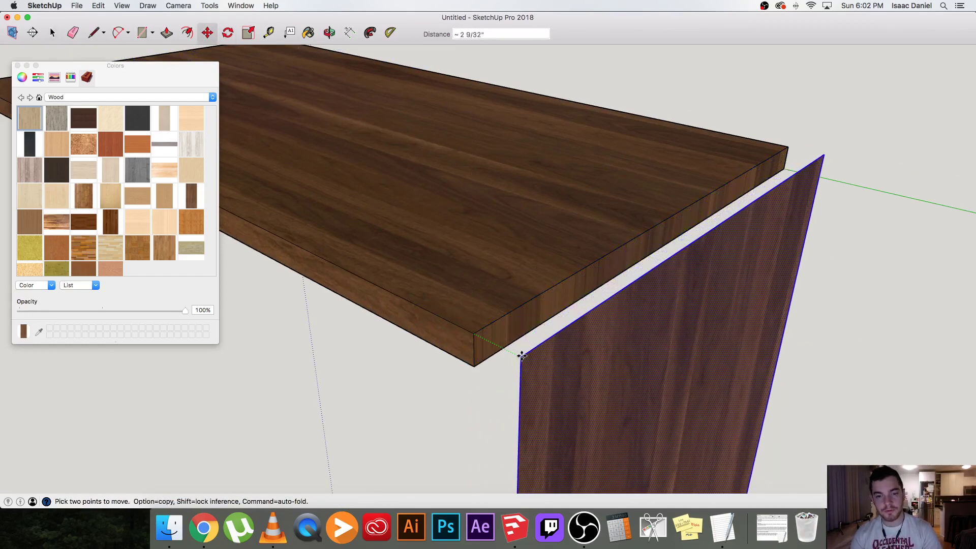
left_click(522, 356)
key("space")
Sample the walnut texture from the vertical end panel with the Paint Bucket.
key("b")
key("super")
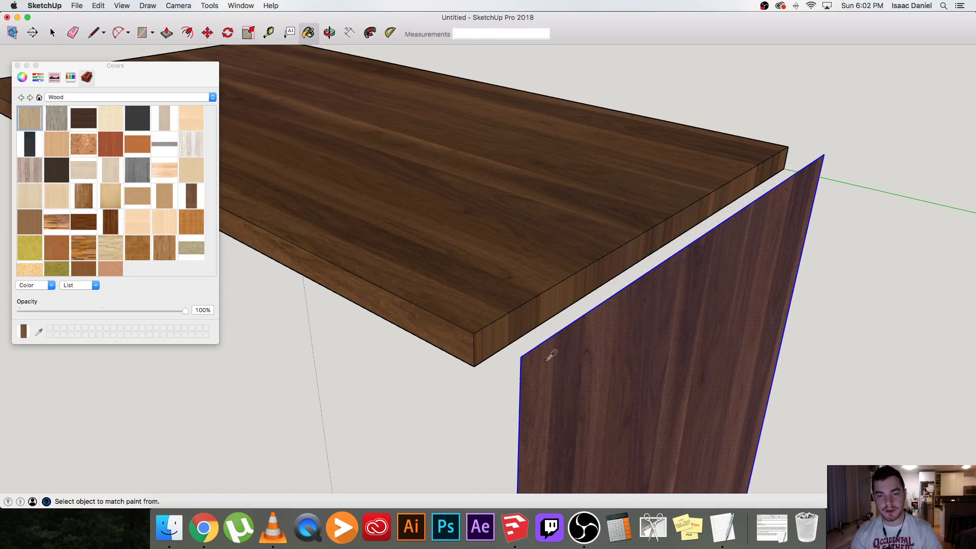
left_click(547, 360, "super")
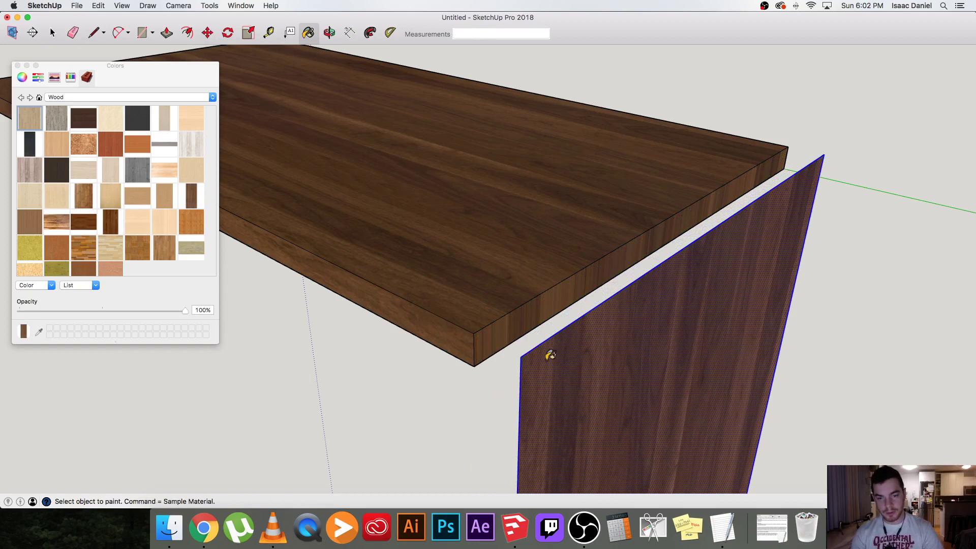
key("space")
key("b")
key("space")
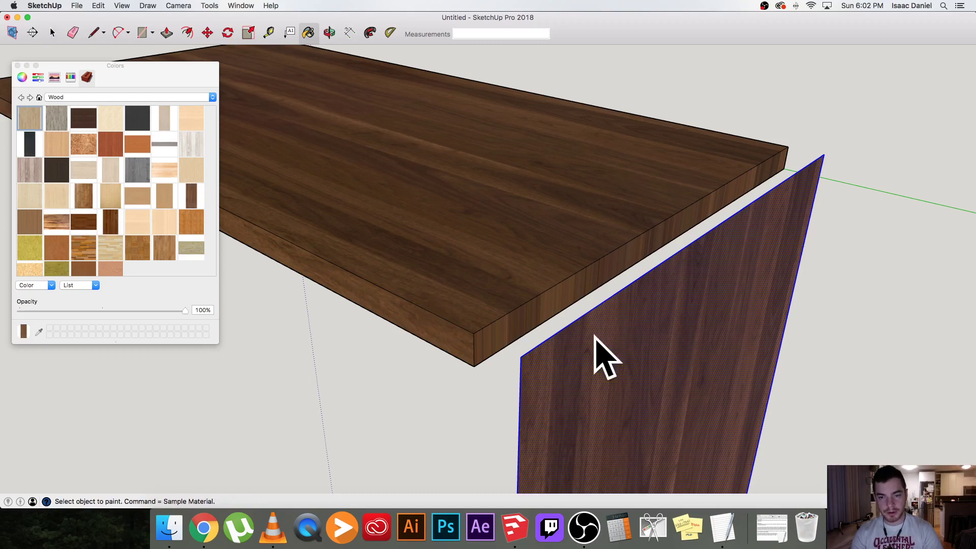
key("b")
key("super")
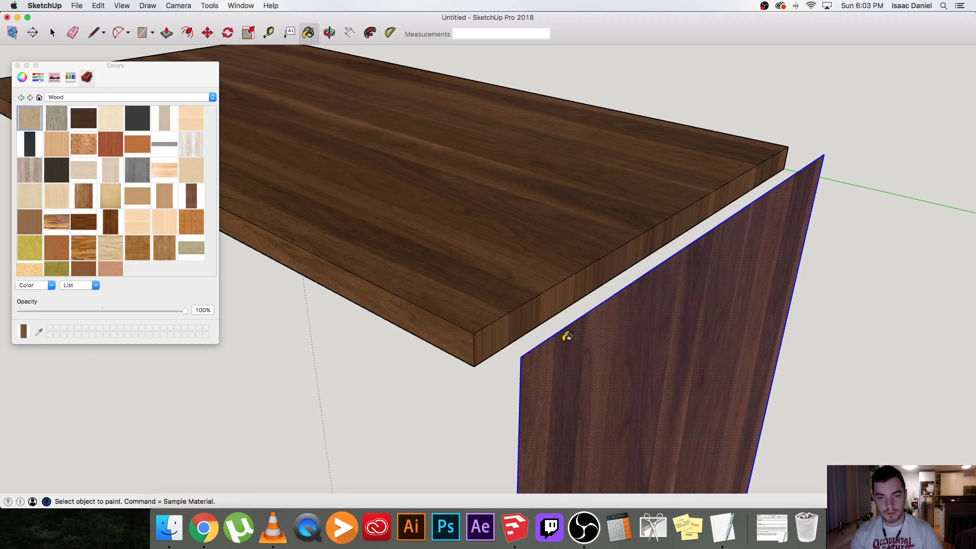
Open the slab group, paint the short edge facing the end panel with the sampled walnut, and leave the group.
key("space")
double_click(498, 332)
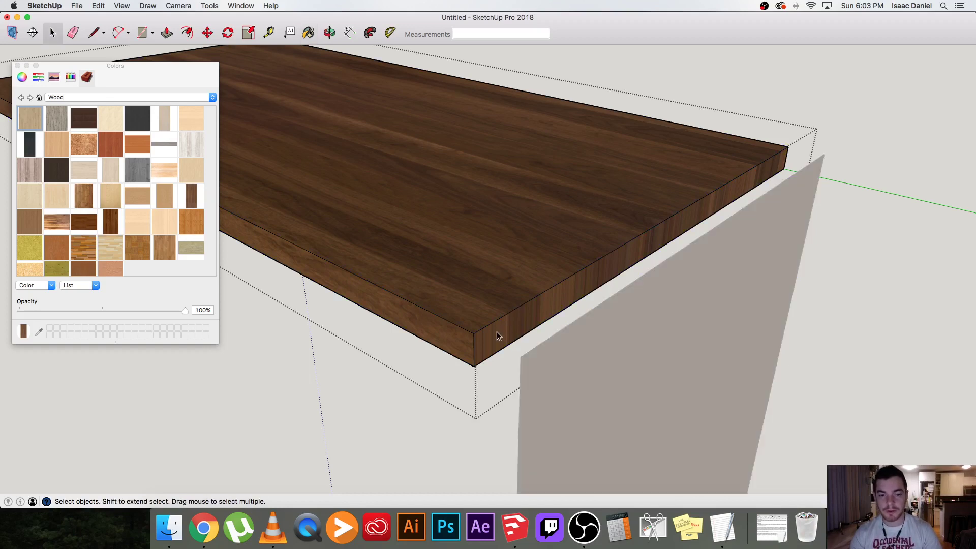
left_click(496, 332)
key("b")
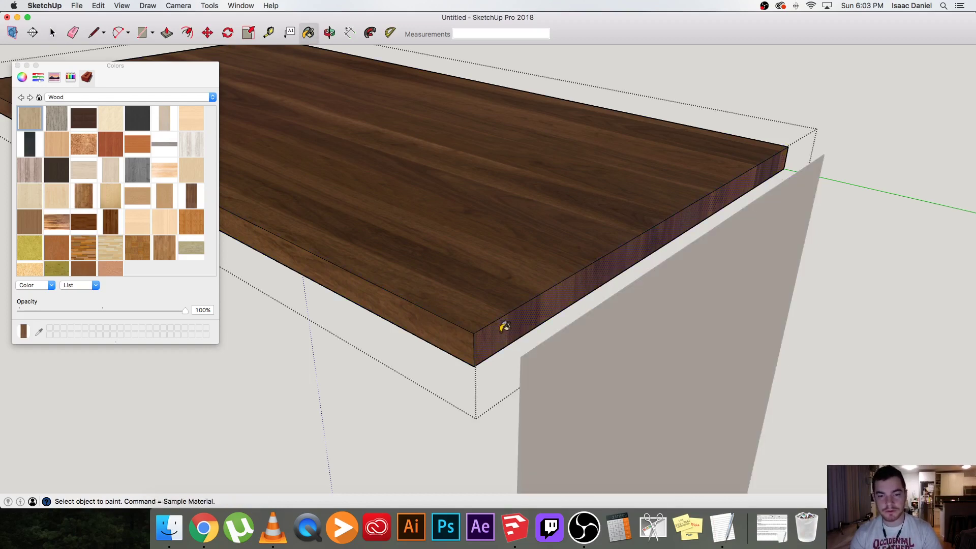
key("space")
left_click(501, 443)
Delete the vertical end panel and check the grain wrapping onto the slab's short edge.
left_click(540, 403)
key("Delete")
scroll(508, 335, "up", 3)
scroll(508, 324, "down", 6)
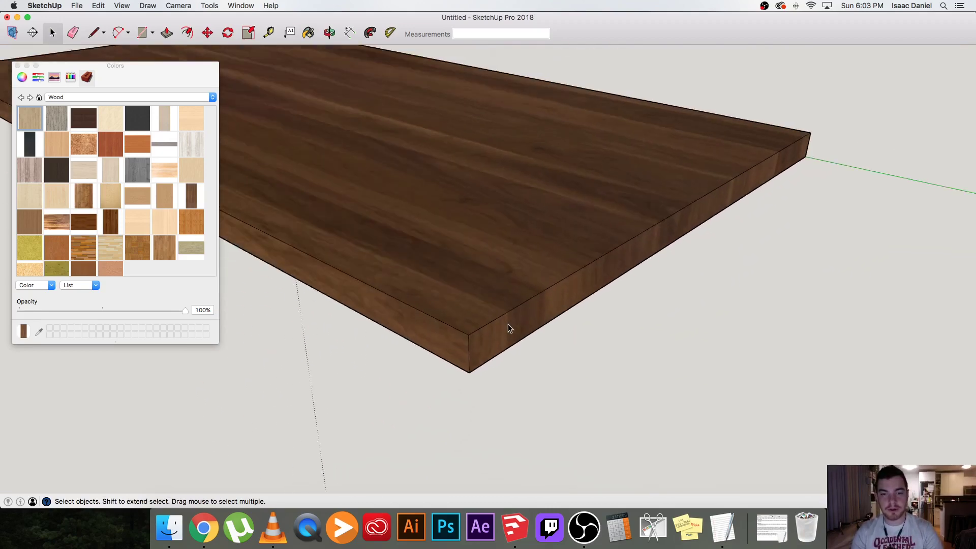
Paste another copy of the raised walnut rectangle flush onto the slab's top face, facing the remaining long edge.
middle_click_drag(627, 289, 504, 303)
scroll(504, 303, "up", 5)
scroll(505, 303, "down", 4)
key("space")
left_click(386, 139)
key("super+v")
left_click(780, 118)
key("space")
Flip the newly pasted rectangle along the red direction.
right_click(467, 284)
mouse_move(517, 392)
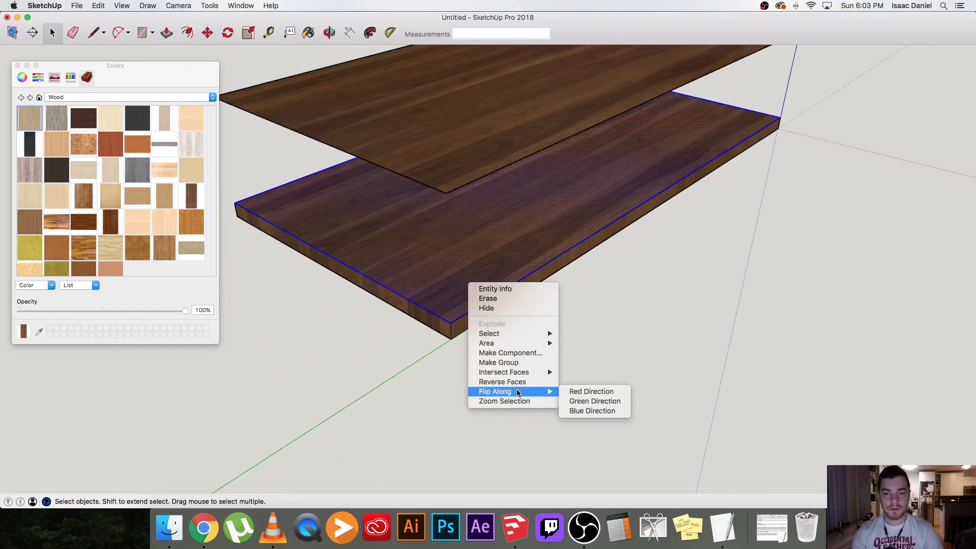
left_click(580, 394)
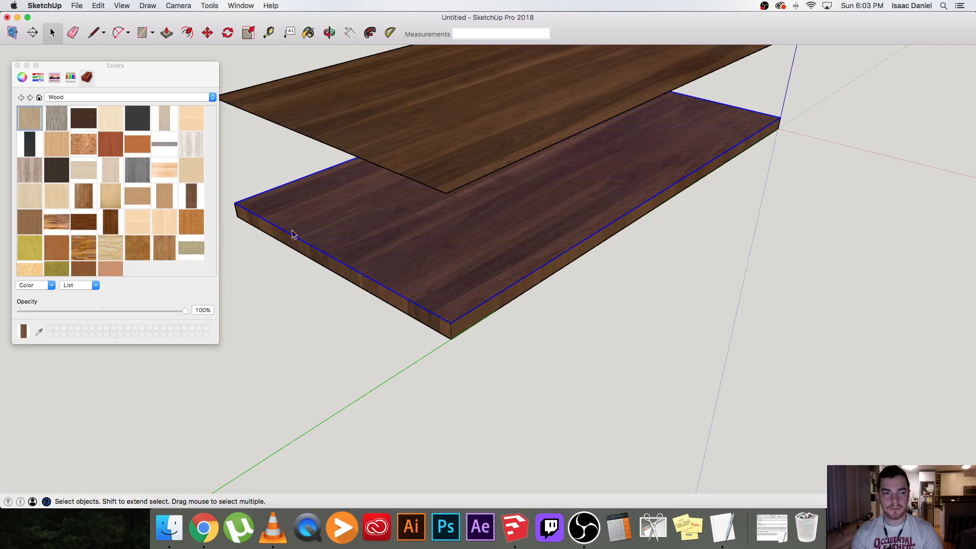
Move the flipped rectangle outward so it meets the slab's long top edge, and rotate it to hang vertically from that edge.
key("m")
left_click(235, 203)
left_click(451, 322)
key("q")
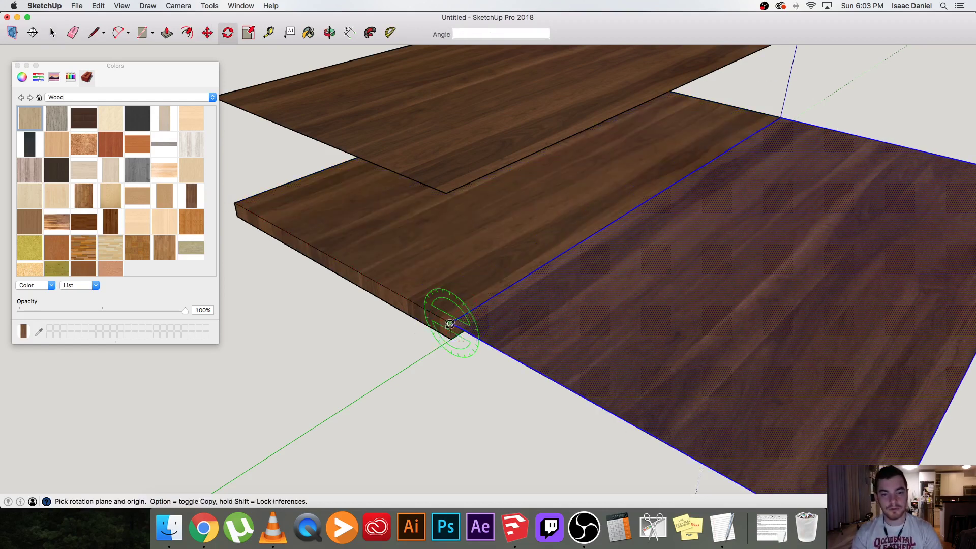
left_click(450, 324)
left_click(467, 332)
left_click(452, 336)
Move the vertical walnut panel by its top corner a short distance outward from the slab's long edge.
scroll(453, 333, "up", 3)
key("space")
key("m")
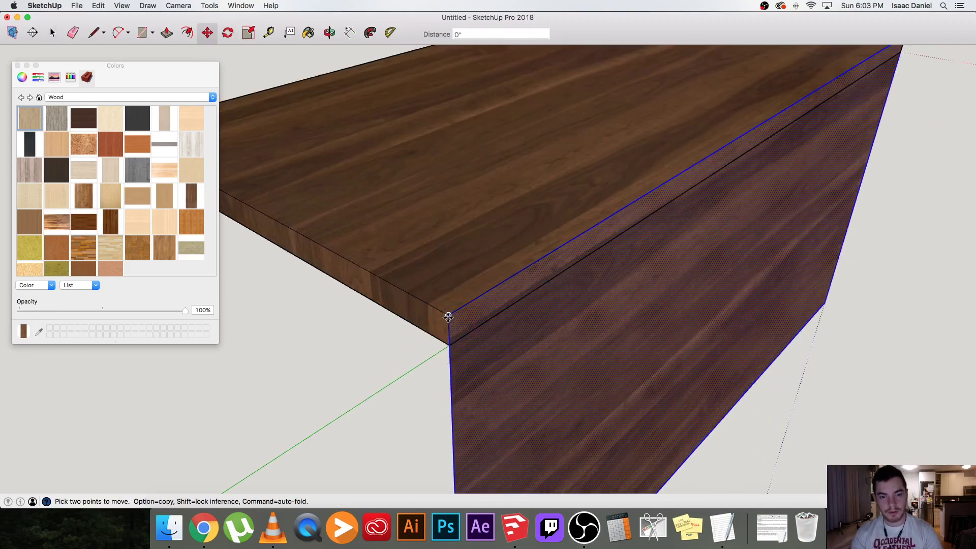
left_click(448, 317)
Sample the walnut material from the vertical panel beside the long edge with the Paint Bucket.
key("b")
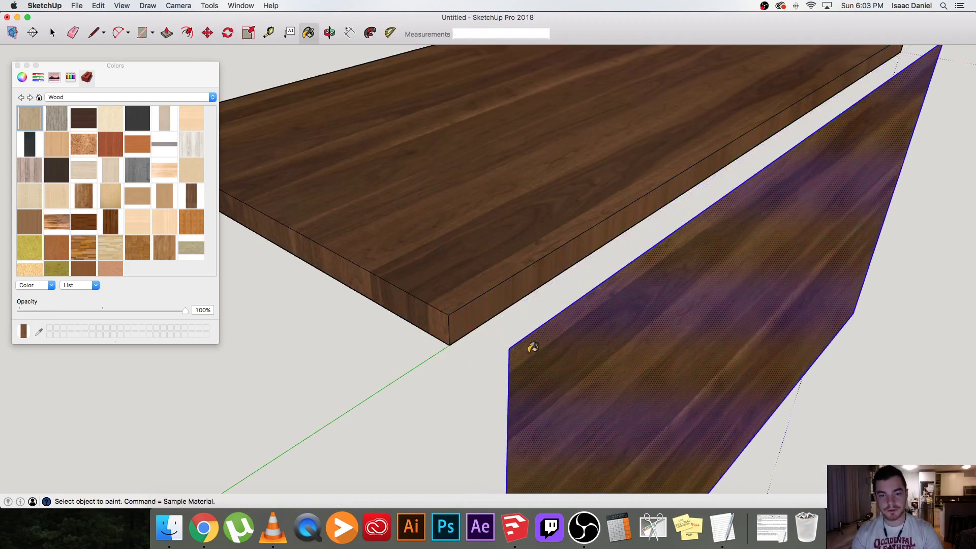
key("space")
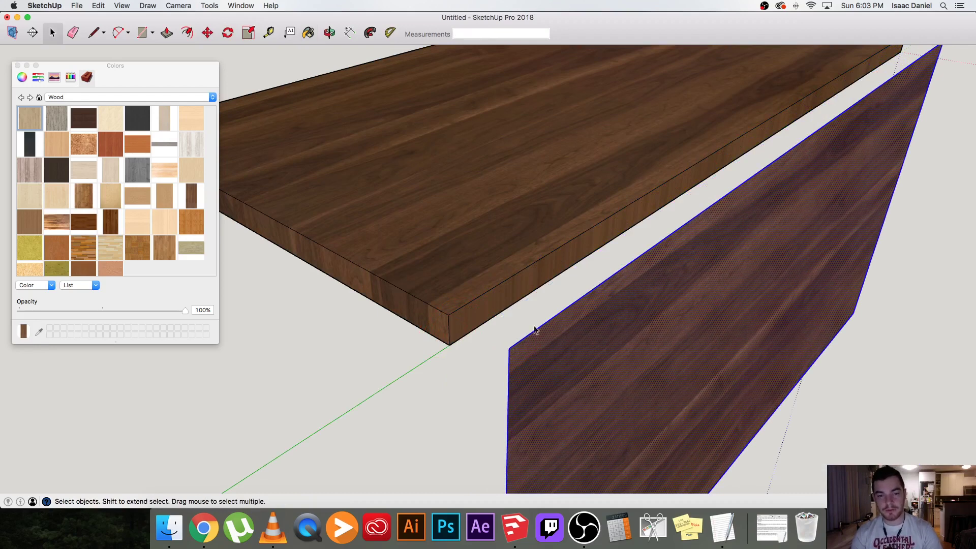
key("b")
key("super")
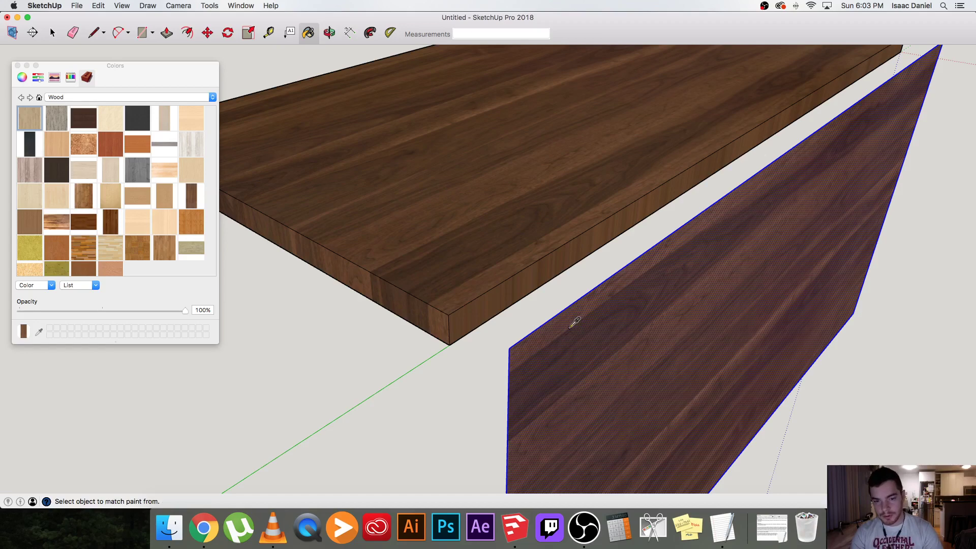
Open the slab group, paint the long edge facing the vertical panel with the sampled walnut, and leave the group.
scroll(464, 313, "up", 3)
key("space")
double_click(468, 316)
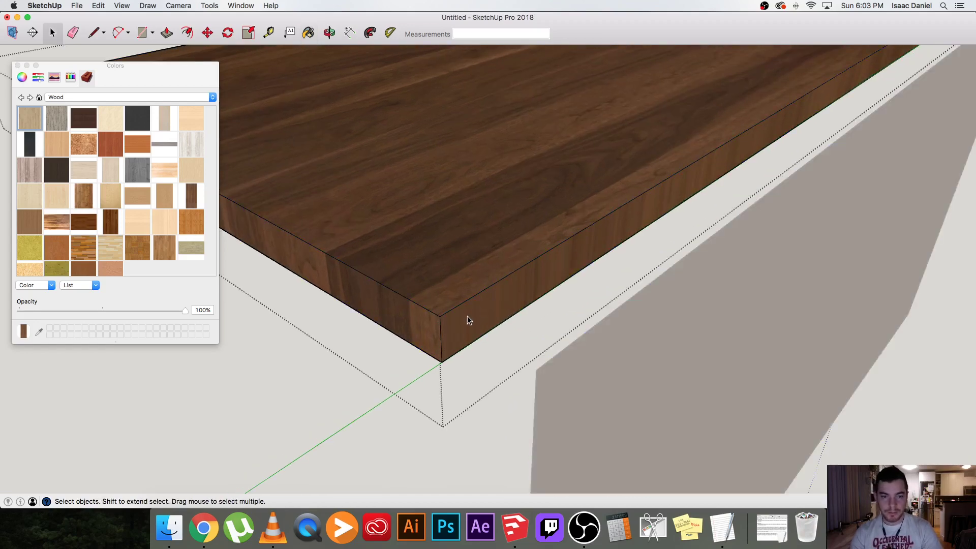
key("b")
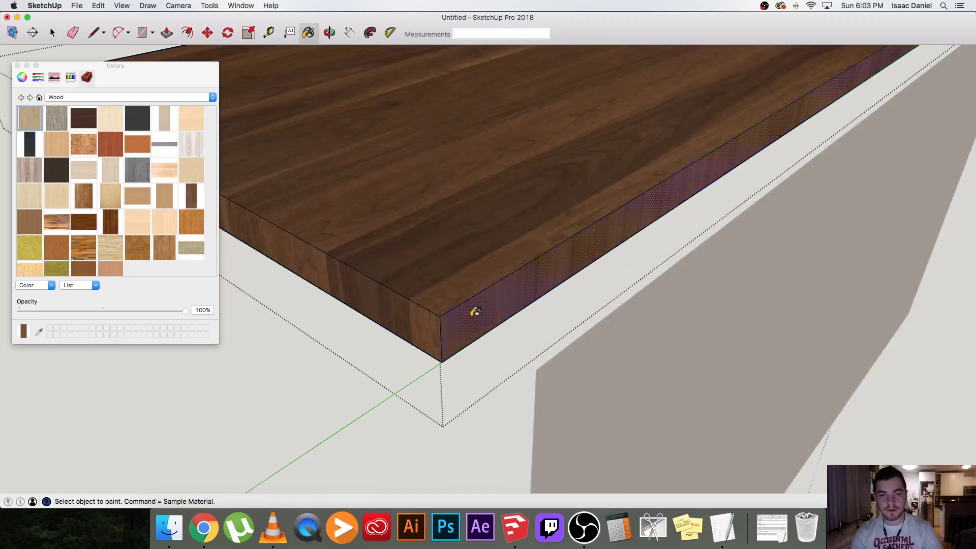
left_click(471, 317)
key("space")
key("b")
key("space")
left_click(504, 405)
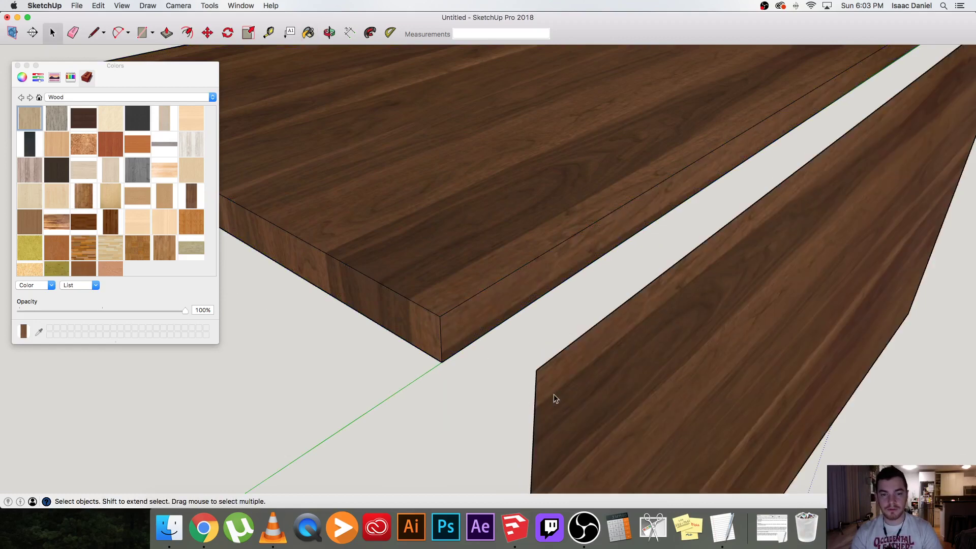
Delete the vertical walnut panel and the raised walnut rectangle so that only the slab is left.
left_click(553, 395)
key("Delete")
scroll(436, 309, "down", 4)
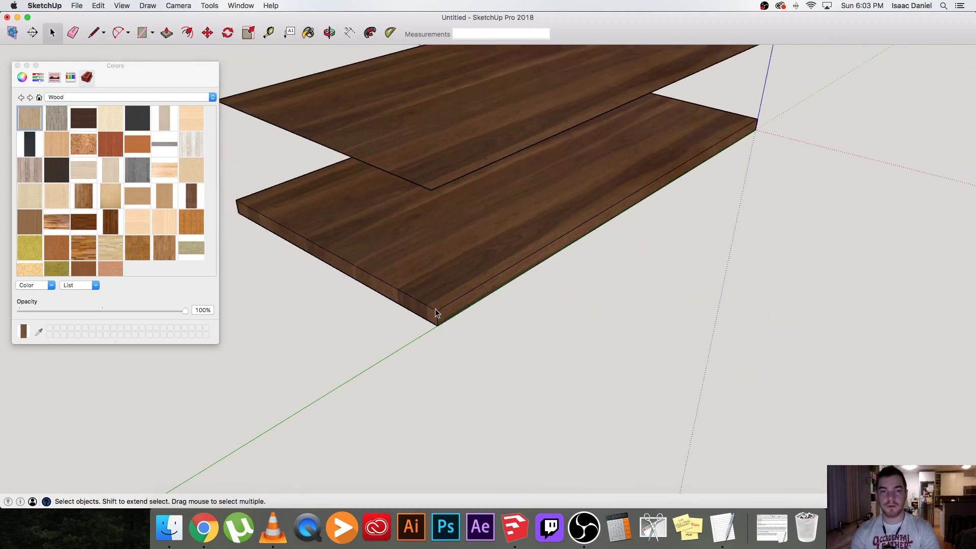
left_click(427, 161)
key("Delete")
middle_click_drag(660, 204, 474, 357)
scroll(513, 354, "up", 1)
middle_click_drag(606, 328, 461, 375, "shift")
middle_click_drag(609, 314, 542, 355)
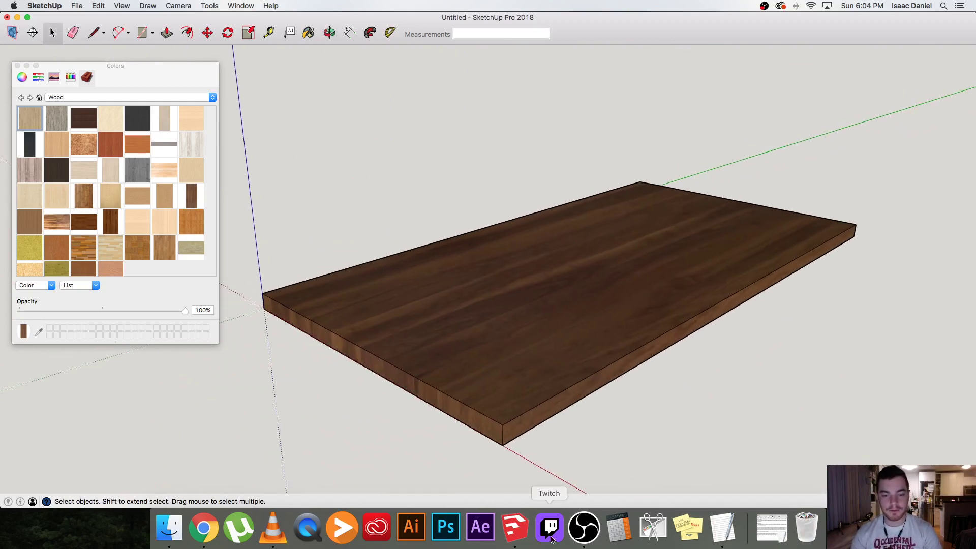
Switch to the open textures model and examine the grain wrapping on the walnut, light wood and black boards.
left_click(584, 539)
left_click(372, 428)
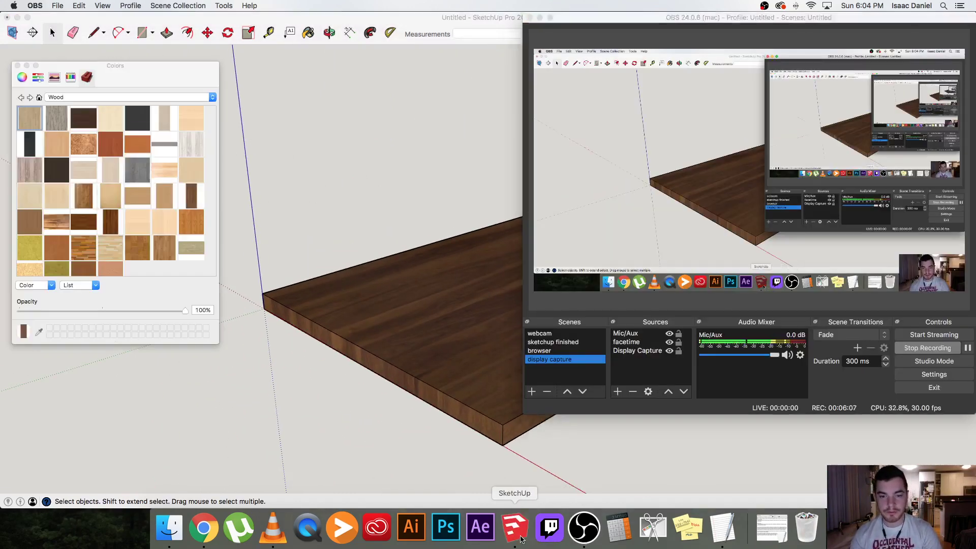
right_click(515, 528)
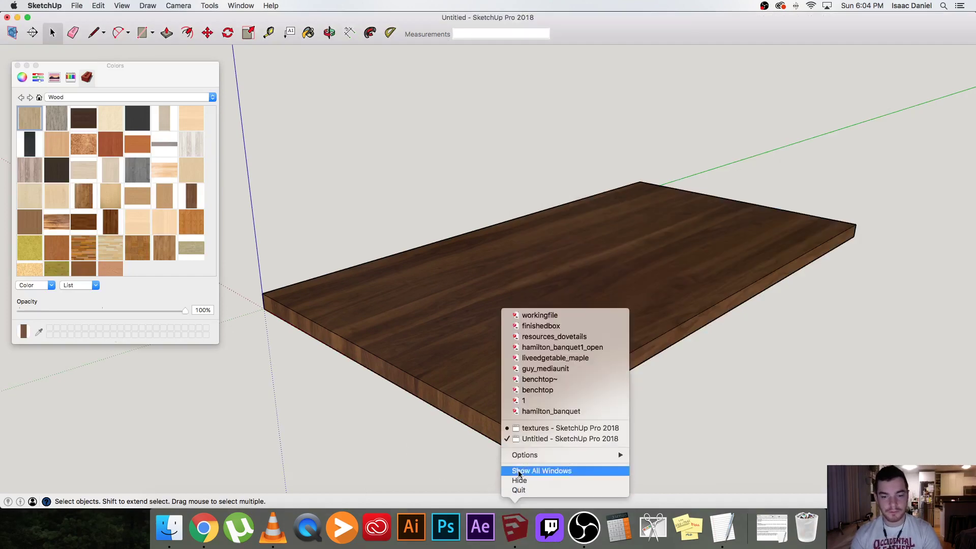
left_click(533, 428)
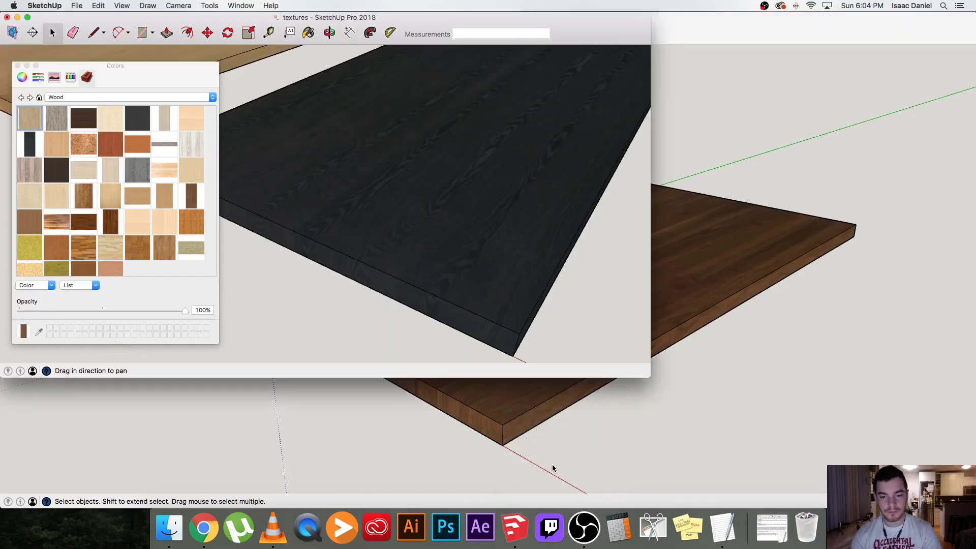
left_click(596, 537)
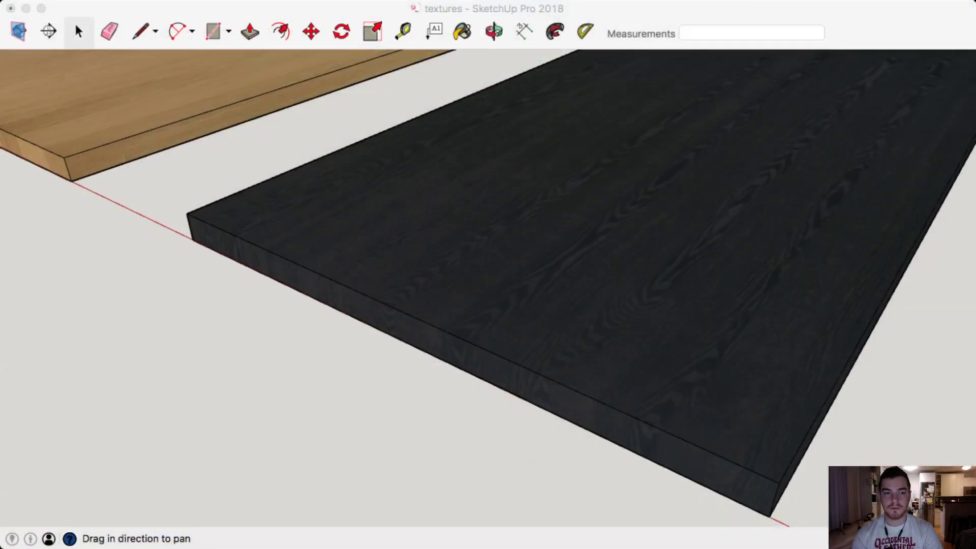
scroll(525, 416, "down", 6)
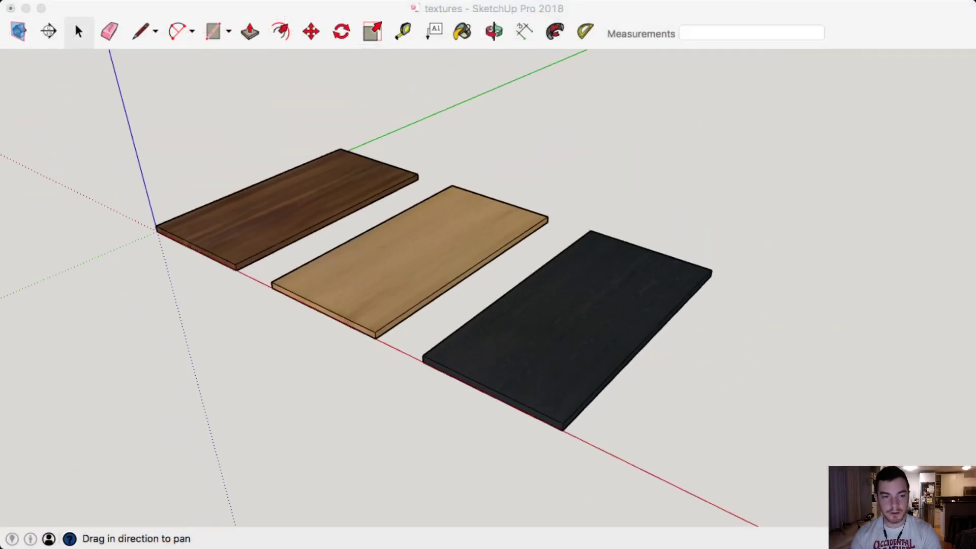
middle_click_drag(488, 285, 702, 303, "shift")
key("h")
scroll(473, 325, "up", 5)
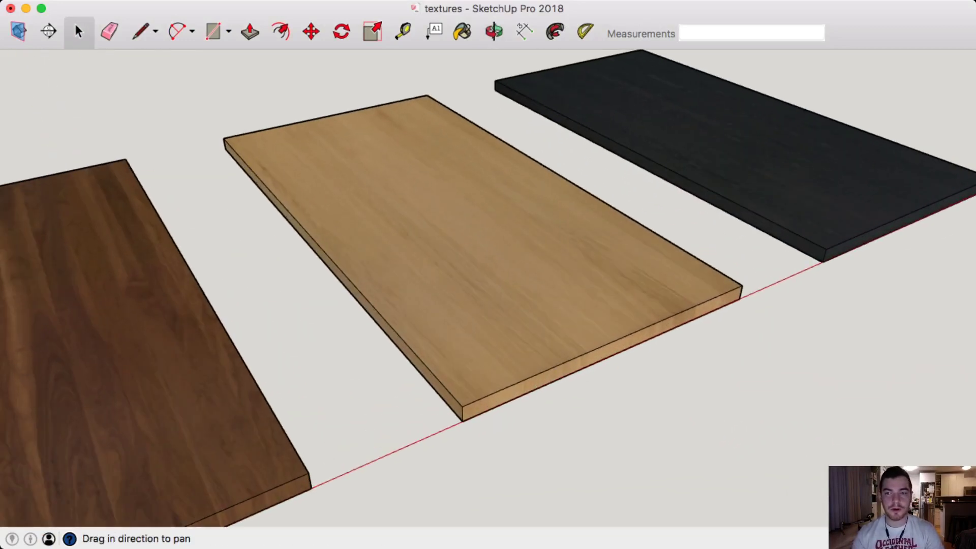
middle_click_drag(473, 326, 494, 399, "shift")
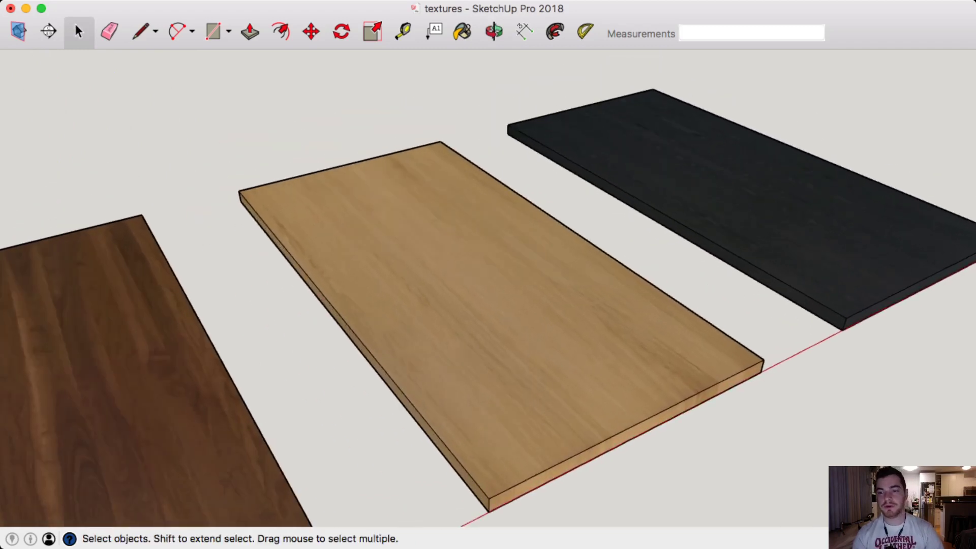